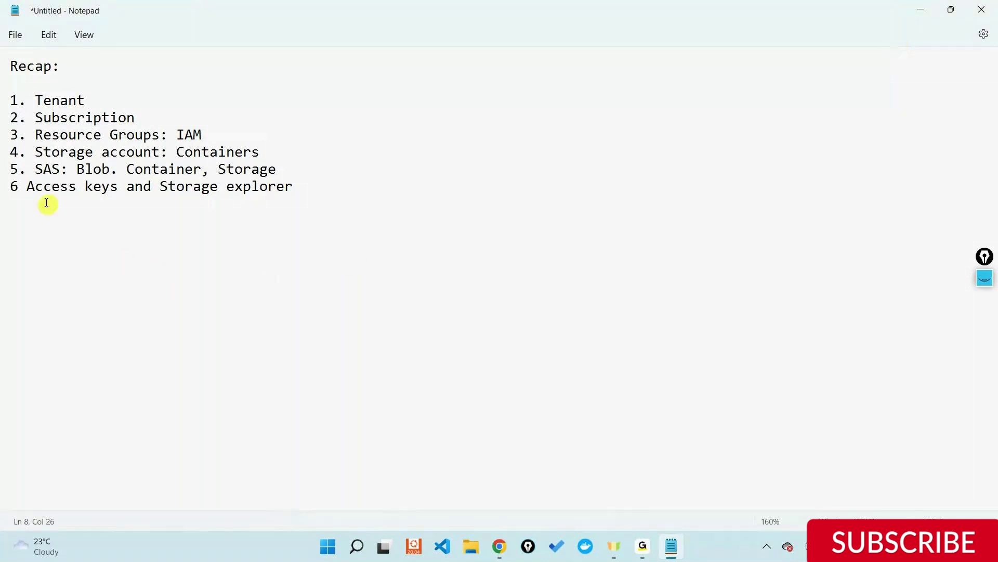
{"action": "left_click", "coordinate": [26, 187]}
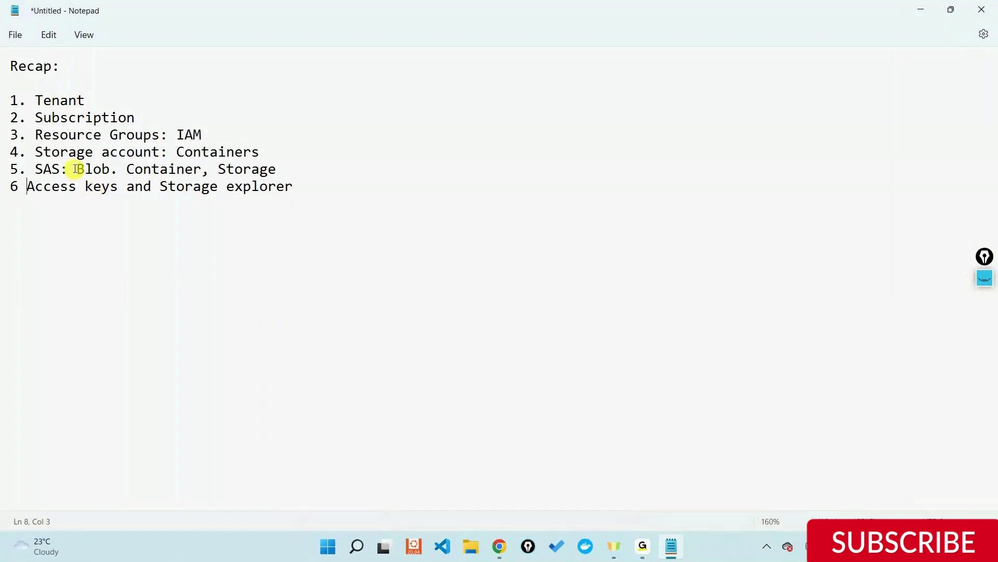
{"action": "left_click_drag", "start_coordinate": [77, 169], "coordinate": [287, 172]}
{"action": "left_click", "coordinate": [101, 187]}
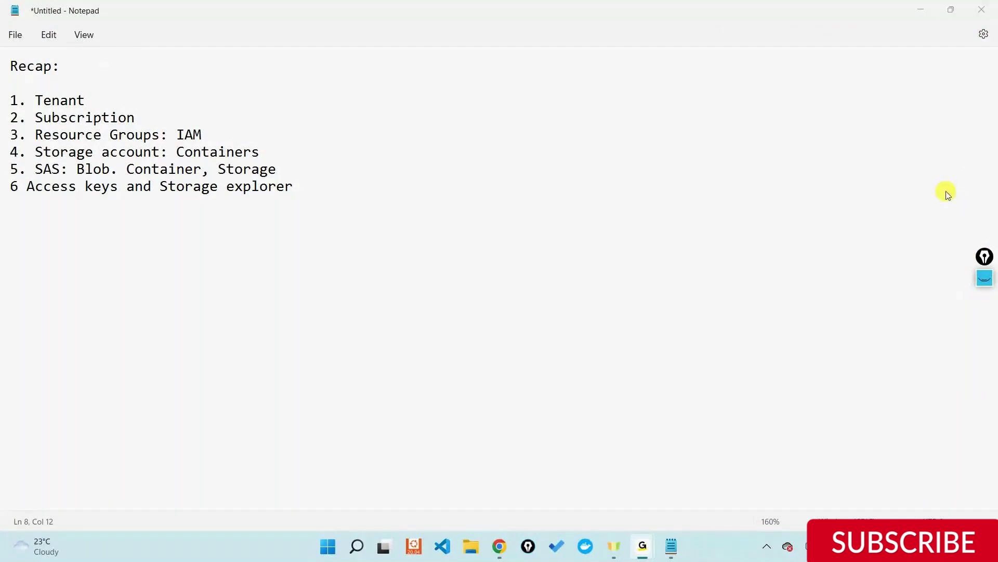
Minimize the Notepad recap notes and switch to the Azure portal in Chrome.
{"action": "left_click", "coordinate": [924, 14]}
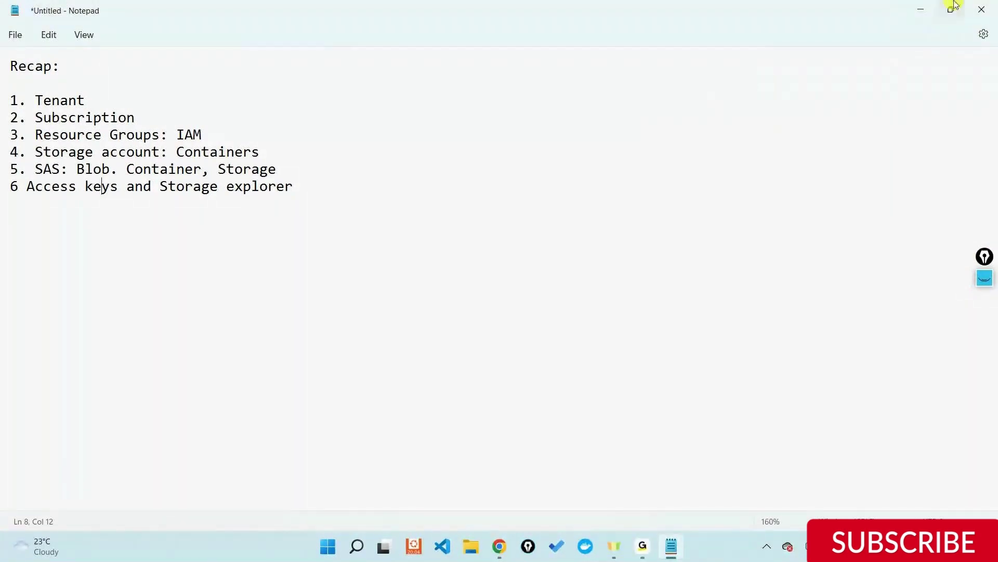
{"action": "left_click", "coordinate": [924, 10]}
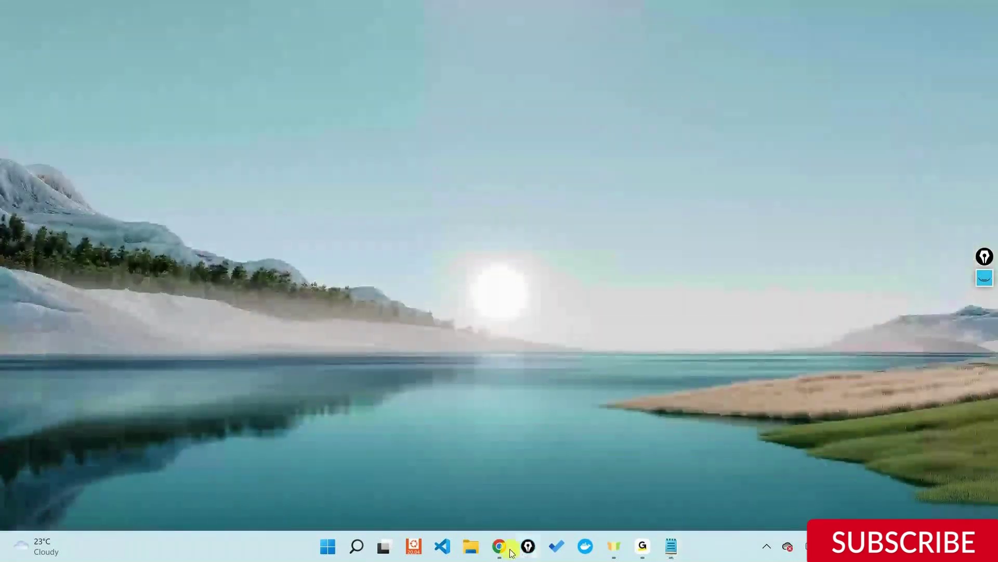
{"action": "mouse_move", "coordinate": [502, 548]}
{"action": "left_click", "coordinate": [467, 480]}
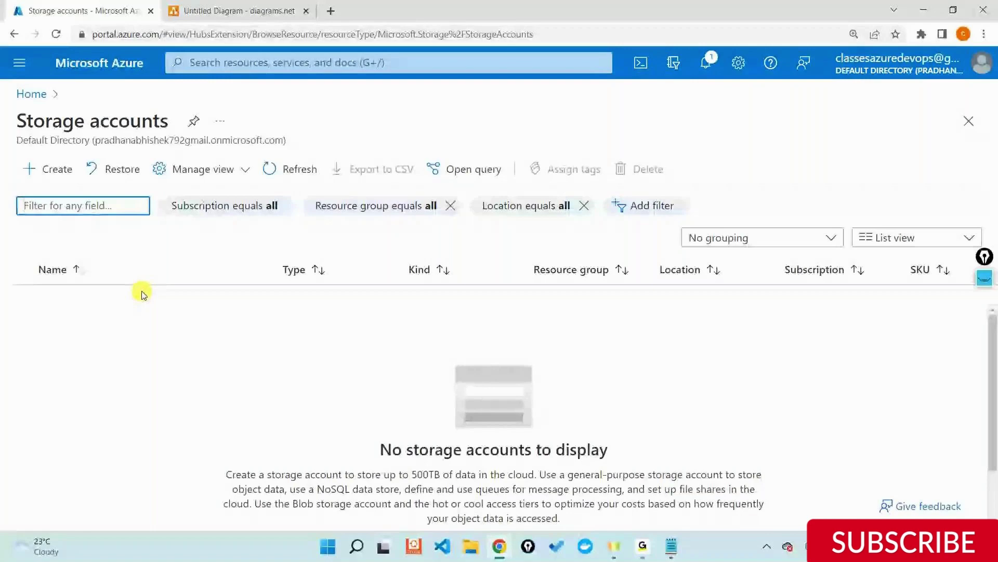
{"action": "key", "text": "super+a"}
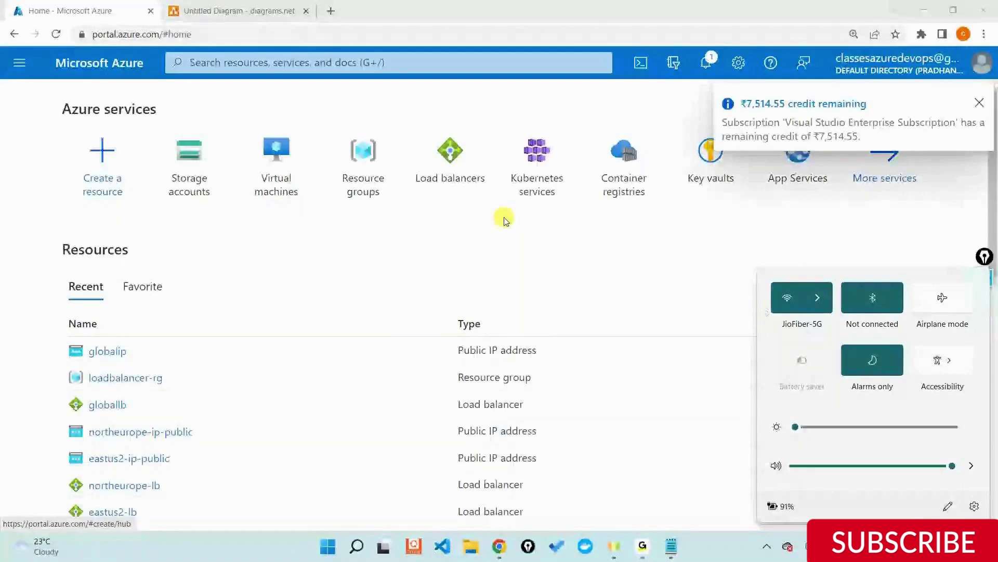
Start creating a storage account and add a new resource group named storage-rg for it.
{"action": "left_click", "coordinate": [189, 156]}
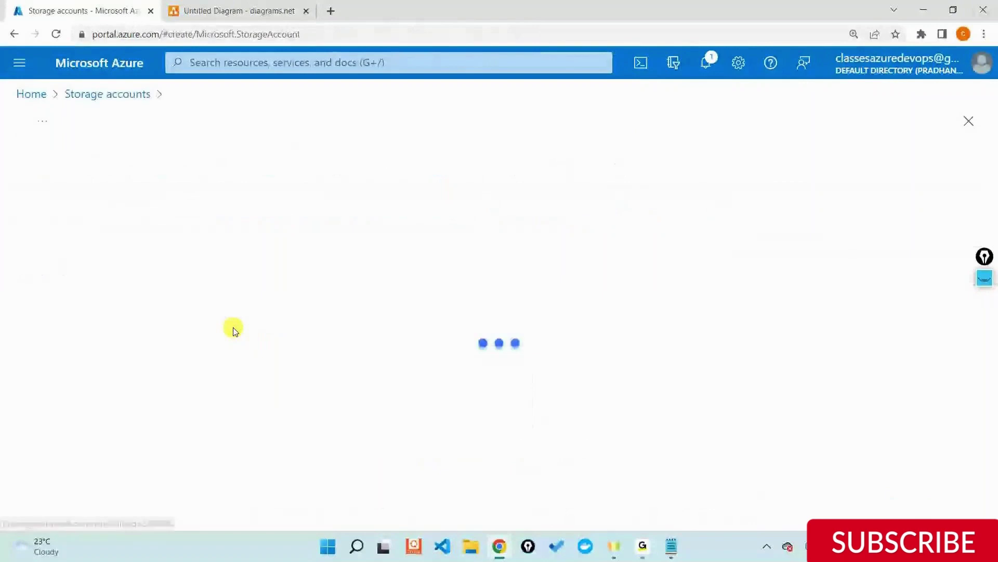
{"action": "scroll", "coordinate": [312, 356], "scroll_direction": "down", "scroll_amount": 1}
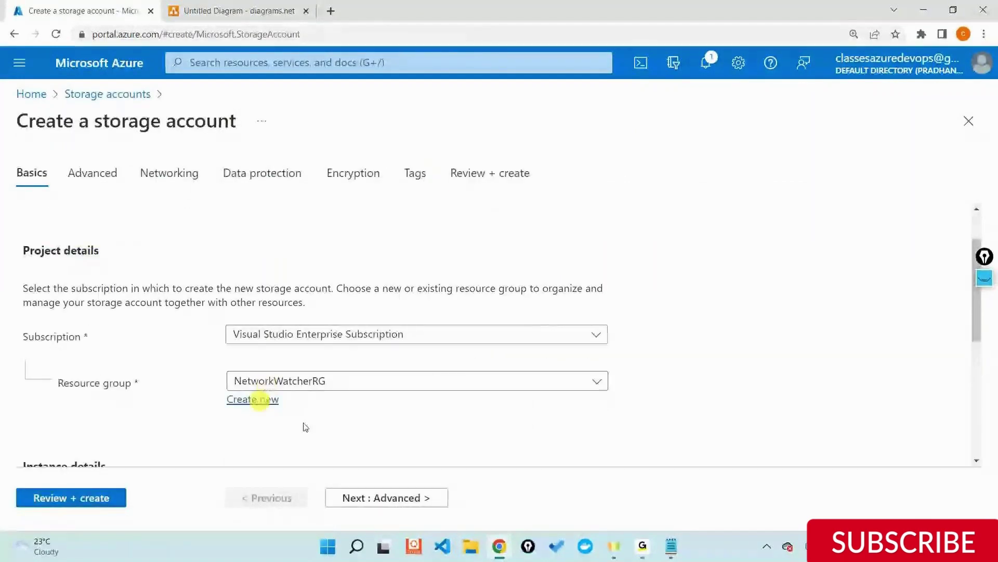
{"action": "type", "text": "storage-"}
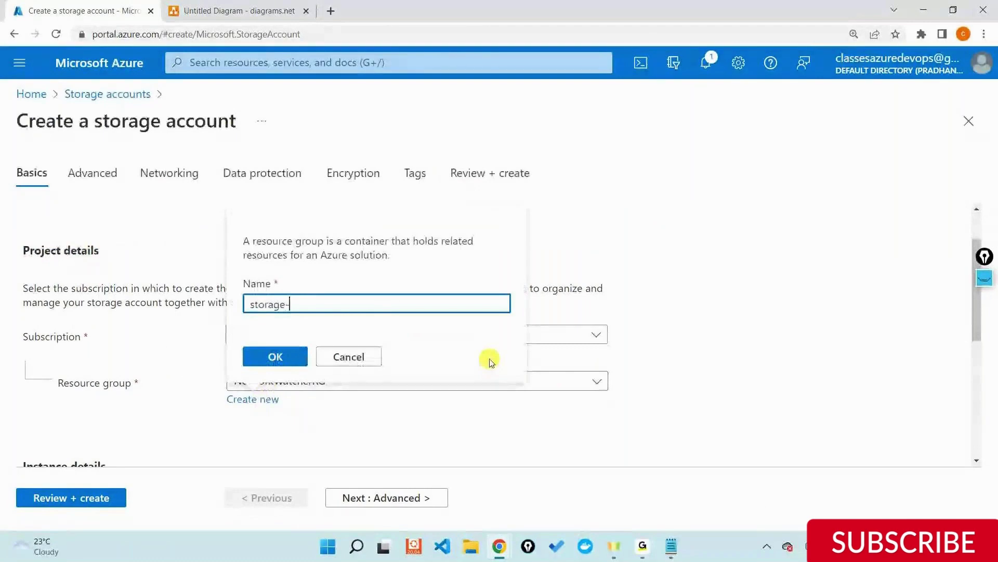
{"action": "type", "text": "rg"}
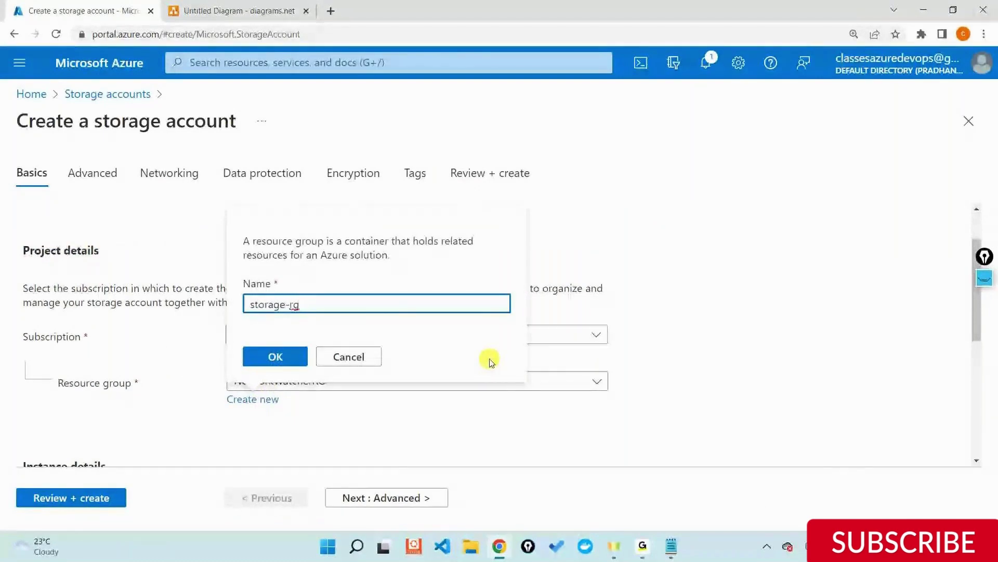
{"action": "left_click", "coordinate": [263, 358]}
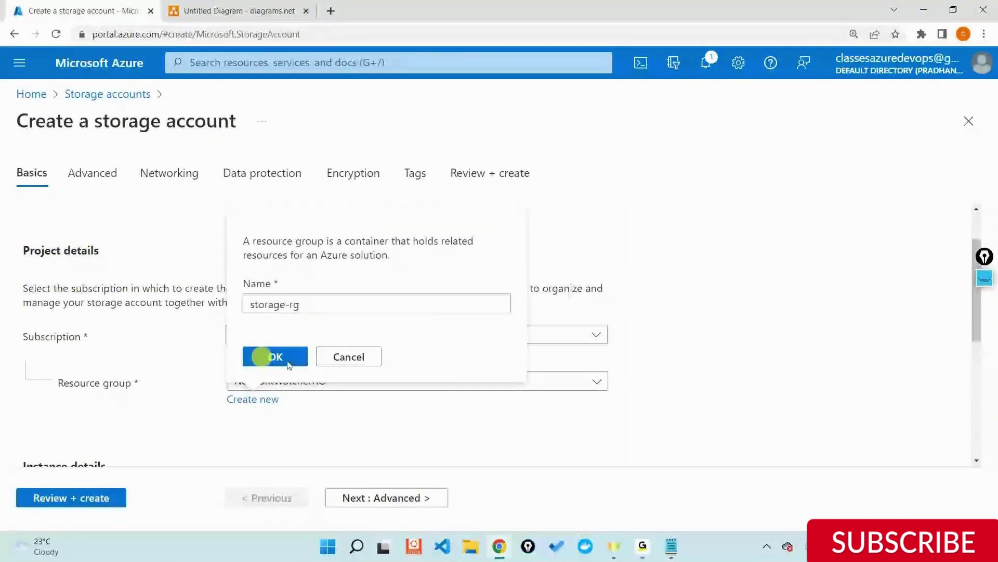
Name the storage account devuberabc000use2 in the instance details.
{"action": "scroll", "coordinate": [330, 335], "scroll_direction": "down", "scroll_amount": 4}
{"action": "left_click", "coordinate": [286, 339]}
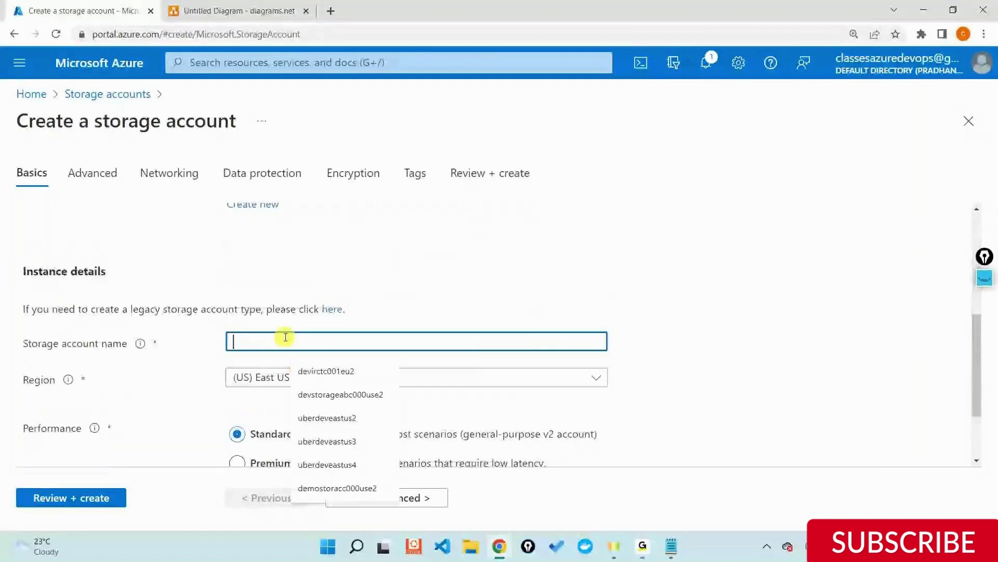
{"action": "type", "text": "de"}
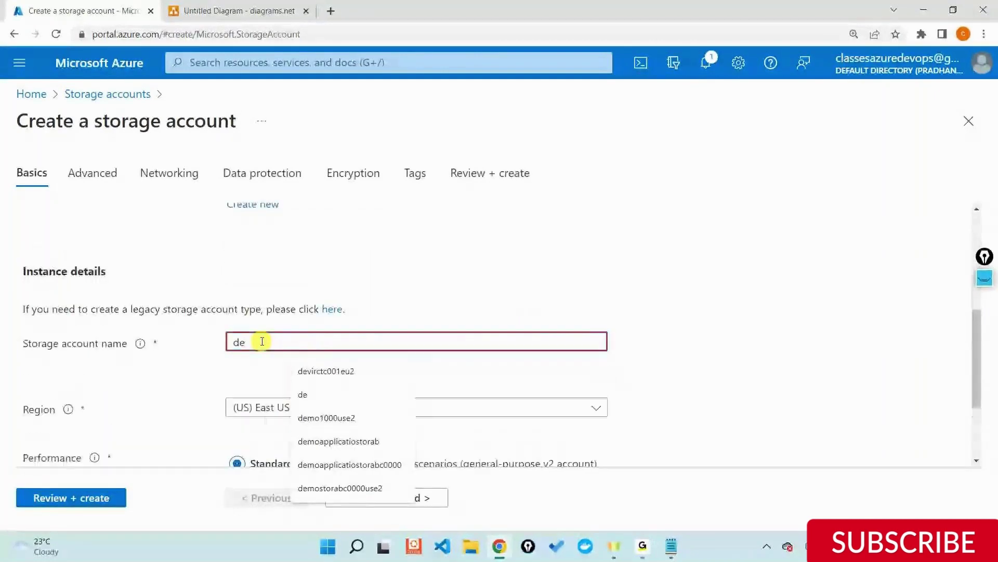
{"action": "type", "text": "vudera"}
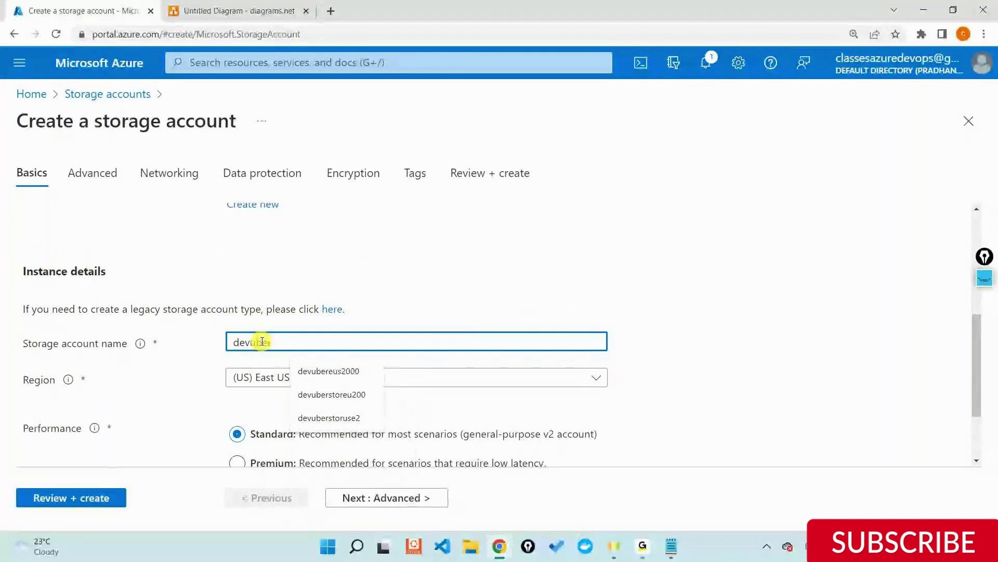
{"action": "type", "text": "bc000"}
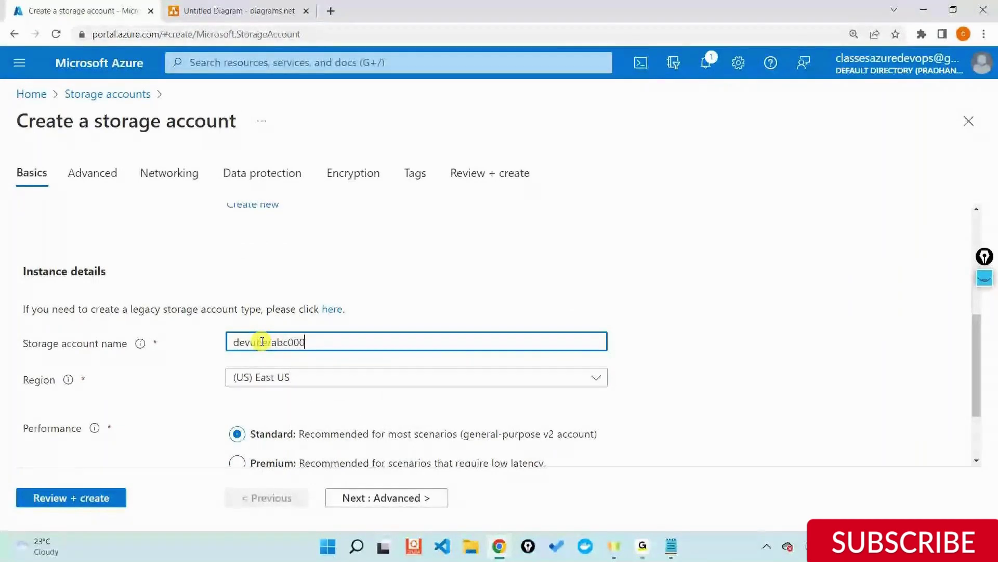
{"action": "type", "text": "use2"}
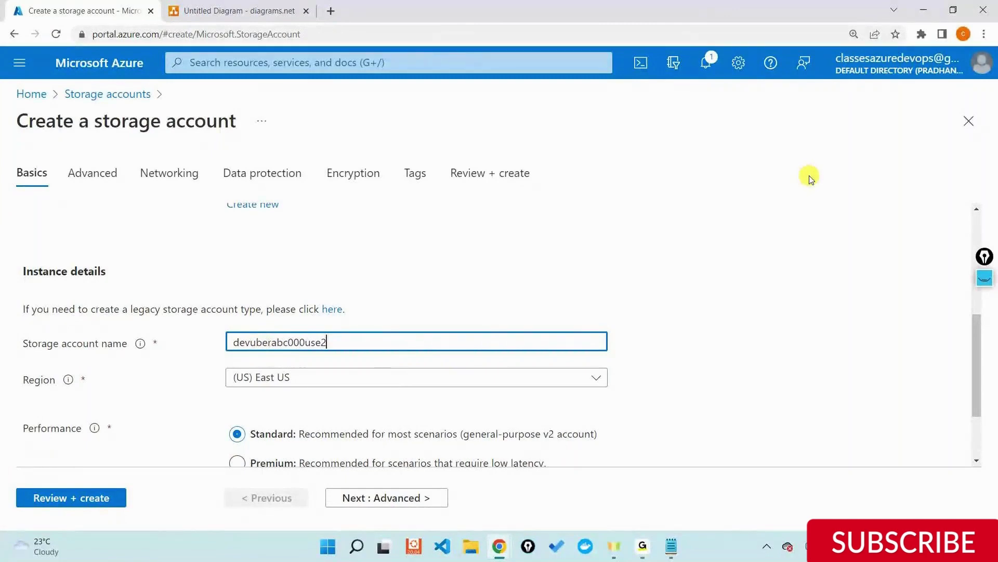
Set the storage account's region to (US) East US 2 and its redundancy to Locally-redundant storage (LRS).
{"action": "scroll", "coordinate": [697, 255], "scroll_direction": "down", "scroll_amount": 1}
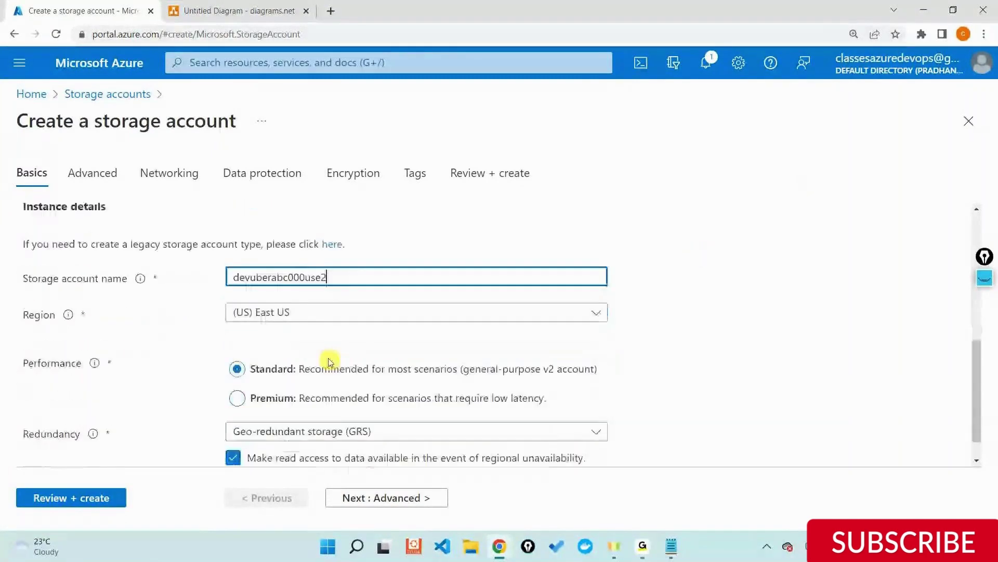
{"action": "left_click", "coordinate": [312, 316]}
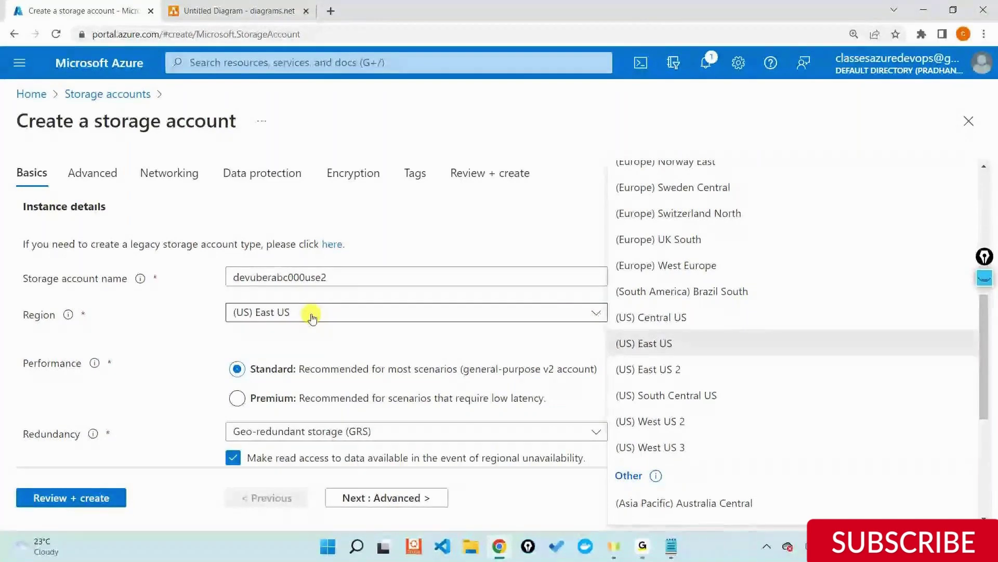
{"action": "left_click", "coordinate": [649, 369]}
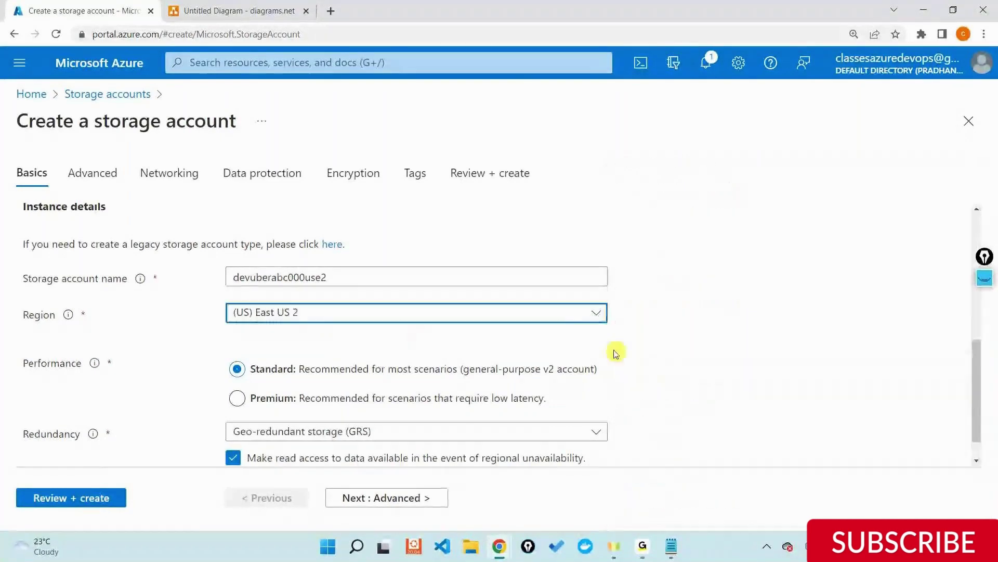
{"action": "scroll", "coordinate": [520, 330], "scroll_direction": "down", "scroll_amount": 1}
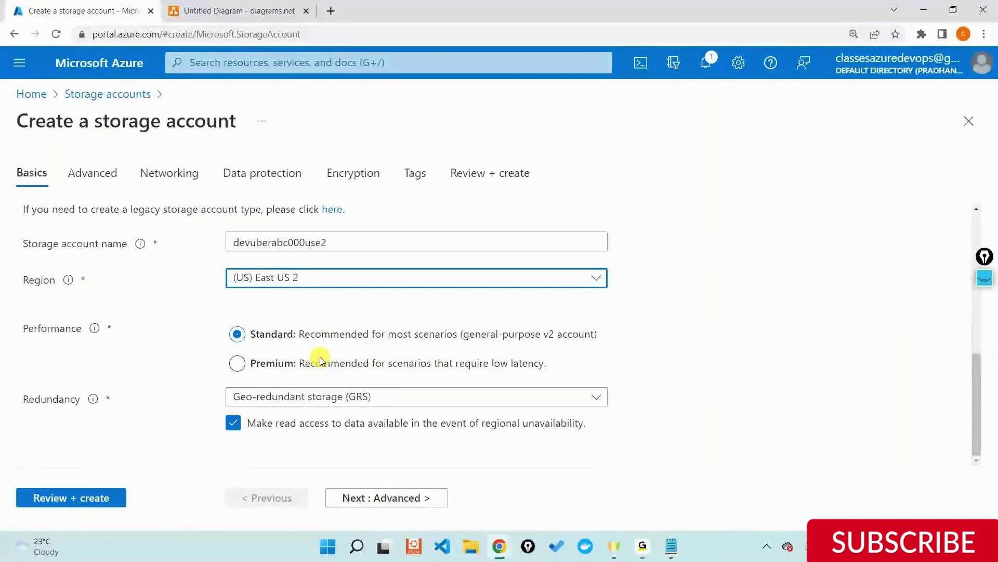
{"action": "left_click", "coordinate": [339, 398]}
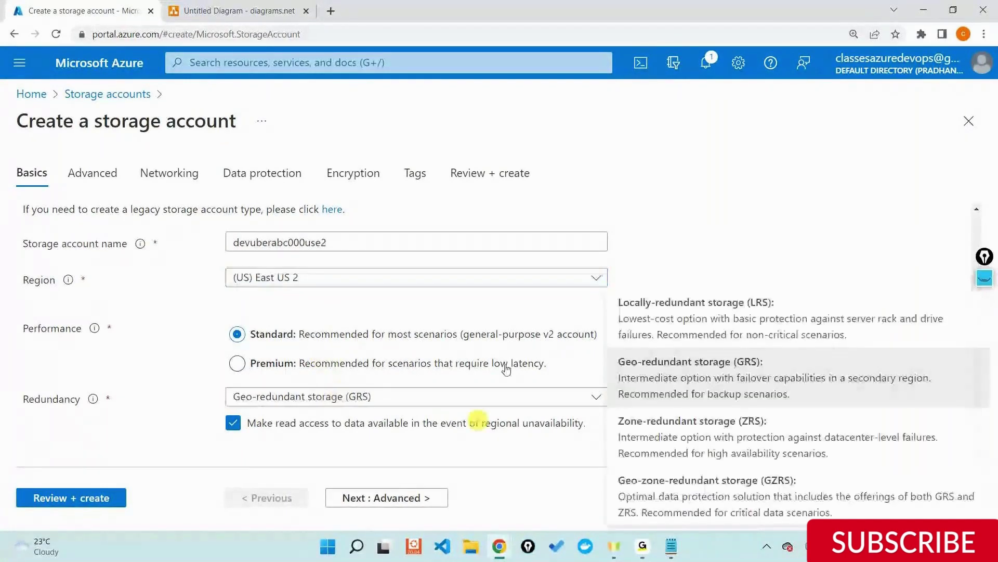
{"action": "left_click", "coordinate": [676, 333]}
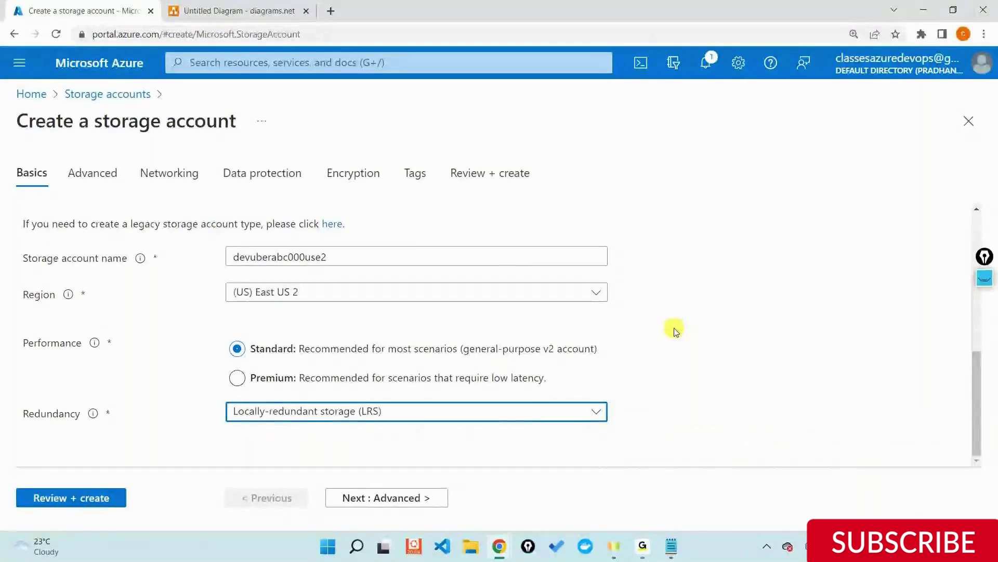
Go through the storage account's Advanced, Networking, Data protection, Encryption and Tags settings, examining the soft delete options for blobs.
{"action": "left_click", "coordinate": [350, 497]}
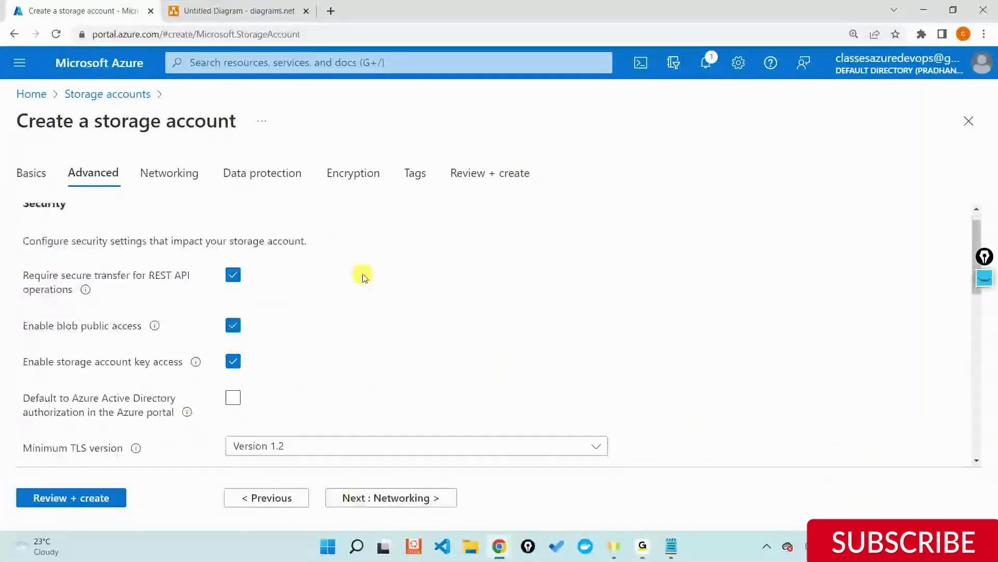
{"action": "scroll", "coordinate": [363, 277], "scroll_direction": "down", "scroll_amount": 10}
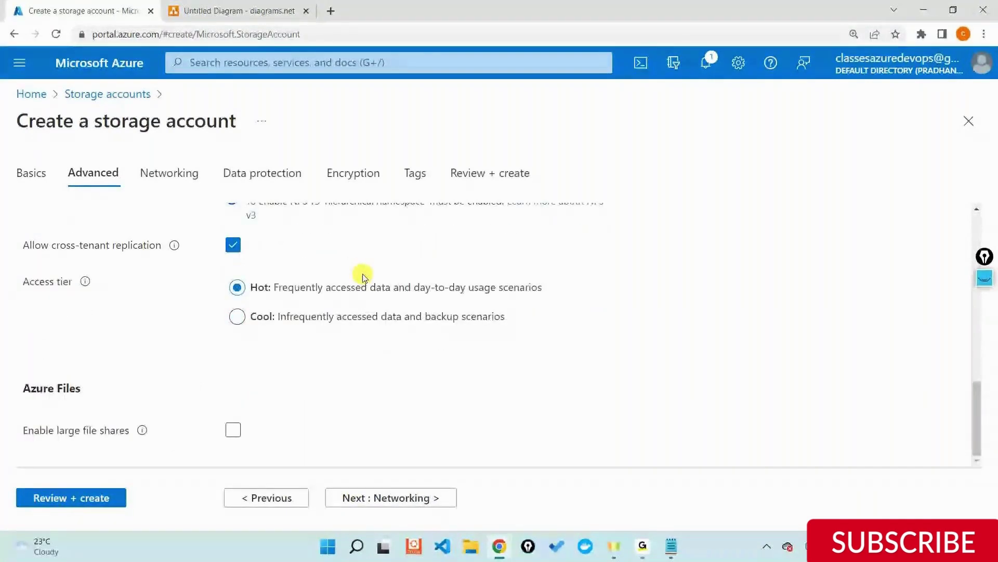
{"action": "left_click", "coordinate": [394, 498]}
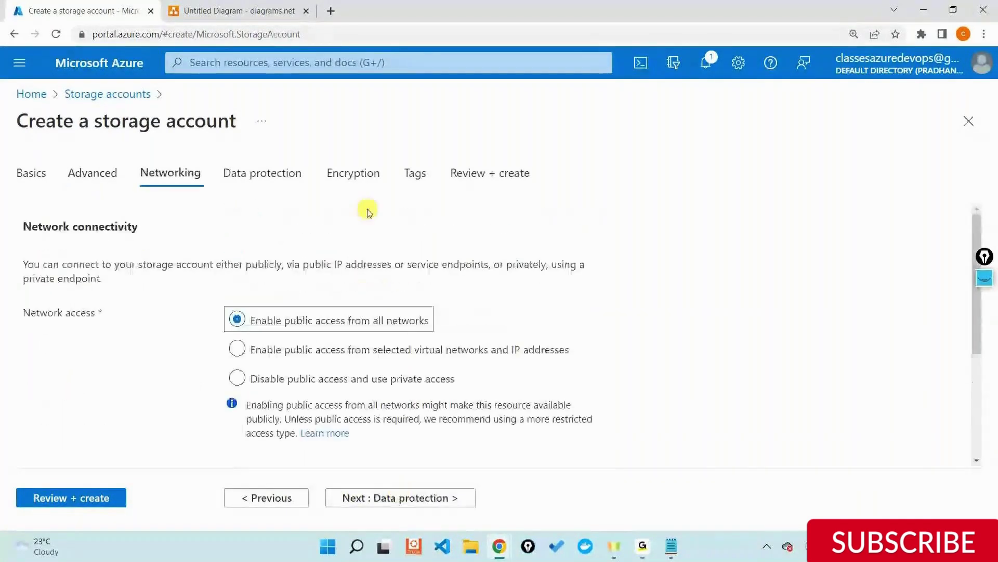
{"action": "left_click", "coordinate": [400, 497]}
{"action": "scroll", "coordinate": [232, 346], "scroll_direction": "down", "scroll_amount": 3}
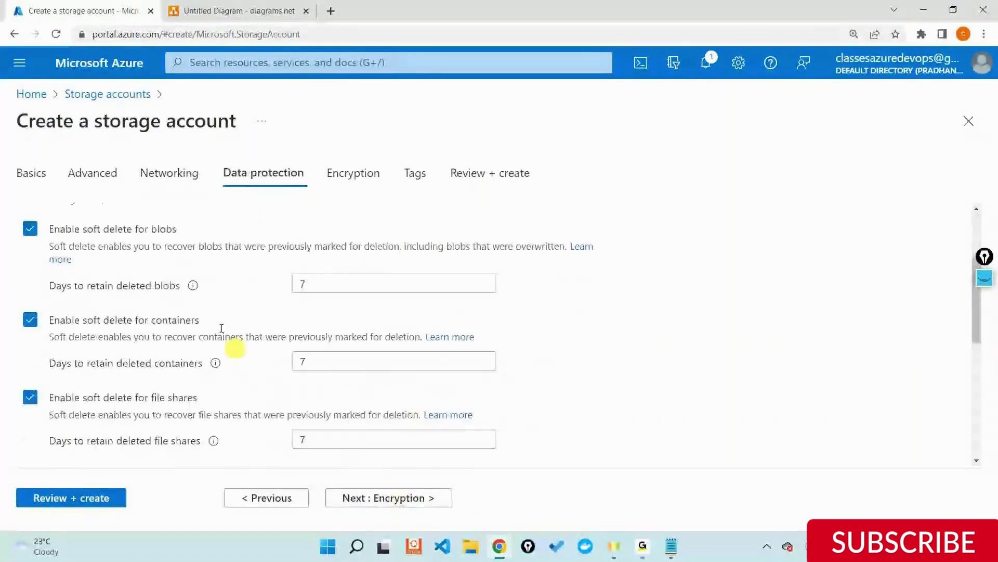
{"action": "triple_click", "coordinate": [93, 229]}
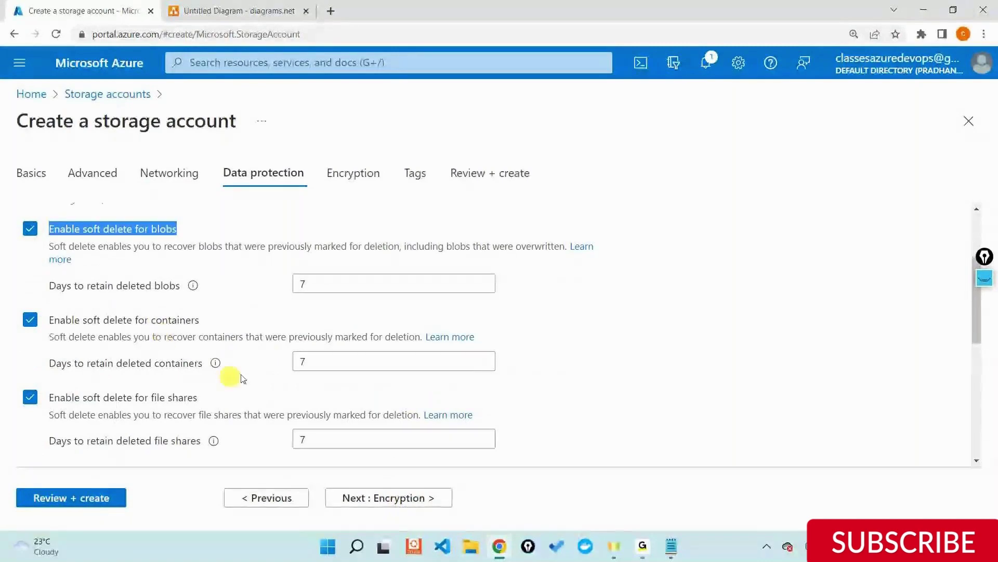
{"action": "left_click", "coordinate": [320, 290]}
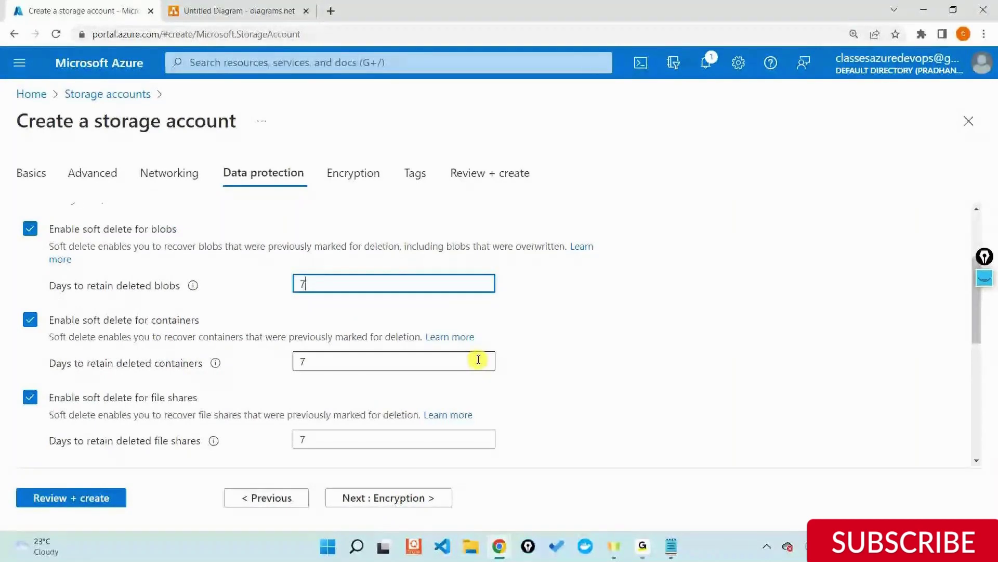
{"action": "left_click", "coordinate": [413, 498]}
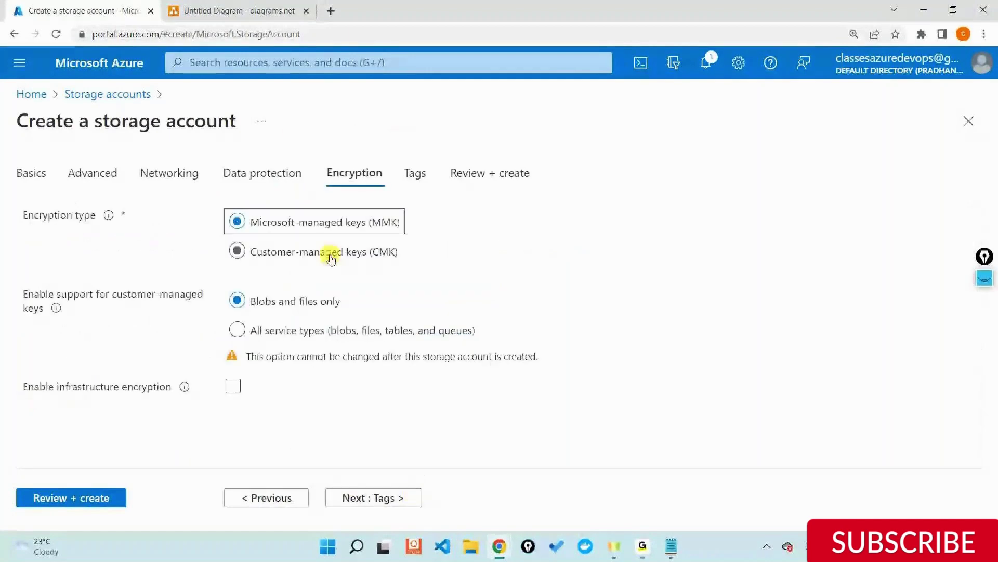
{"action": "left_click", "coordinate": [383, 498]}
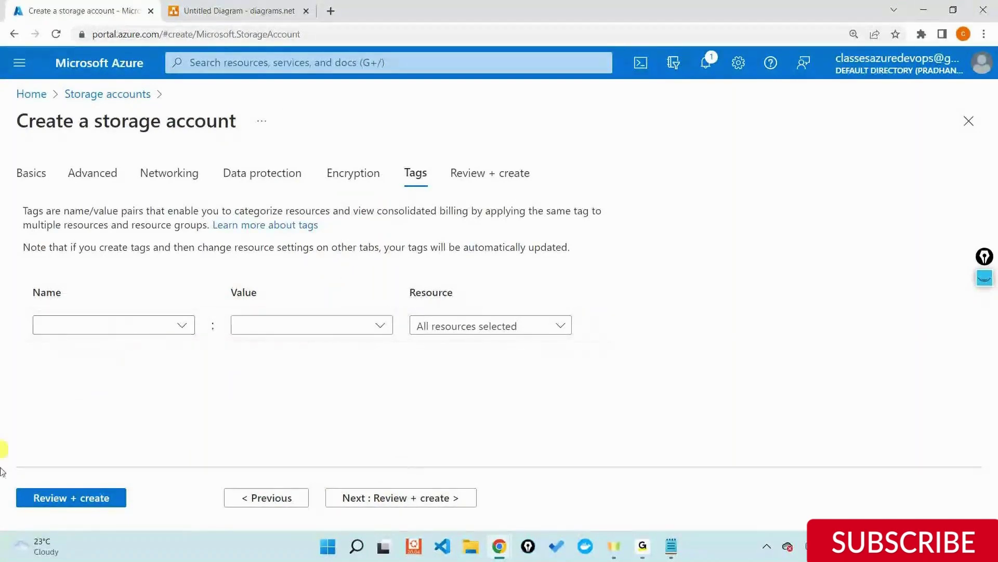
Validate the storage account configuration and submit it for creation.
{"action": "left_click", "coordinate": [74, 497]}
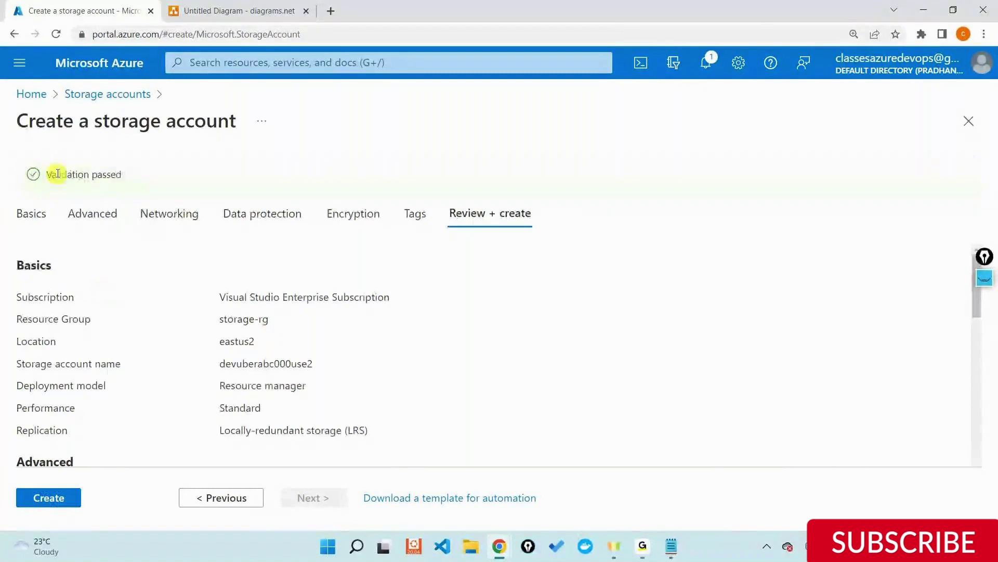
{"action": "left_click_drag", "start_coordinate": [43, 171], "coordinate": [140, 193]}
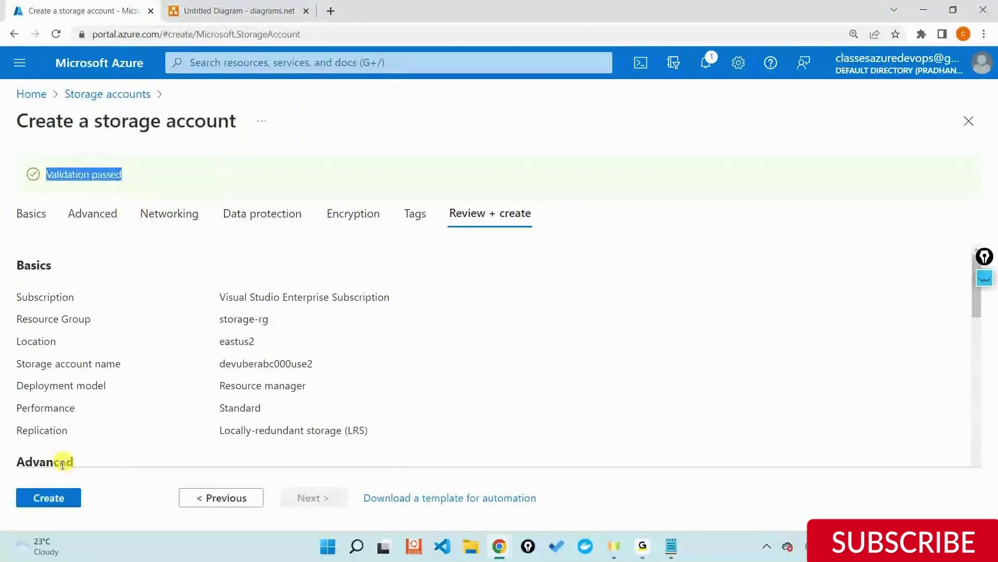
{"action": "left_click", "coordinate": [49, 497]}
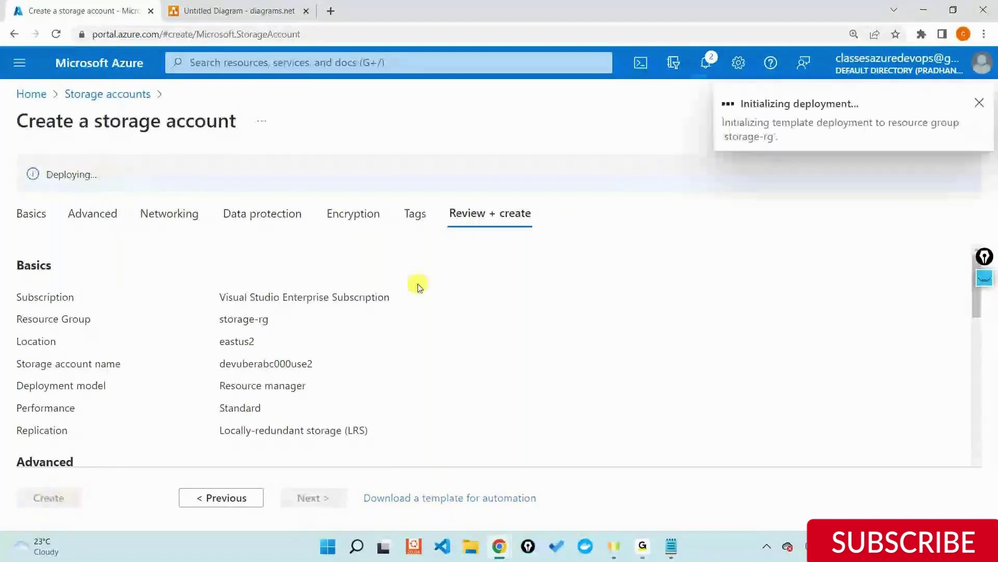
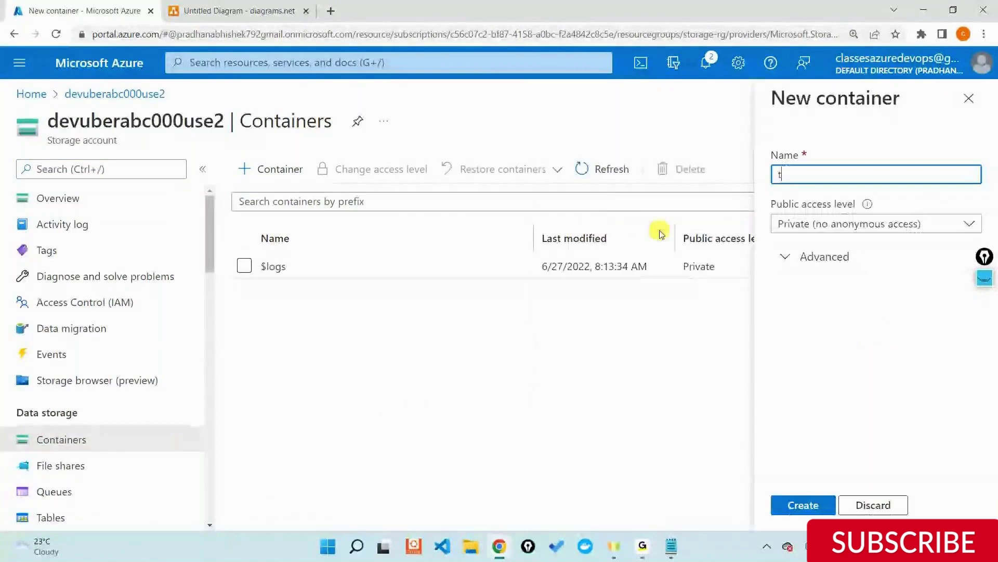
Name the new blob container testcontainer-1 and create it with private access.
{"action": "type", "text": "aine"}
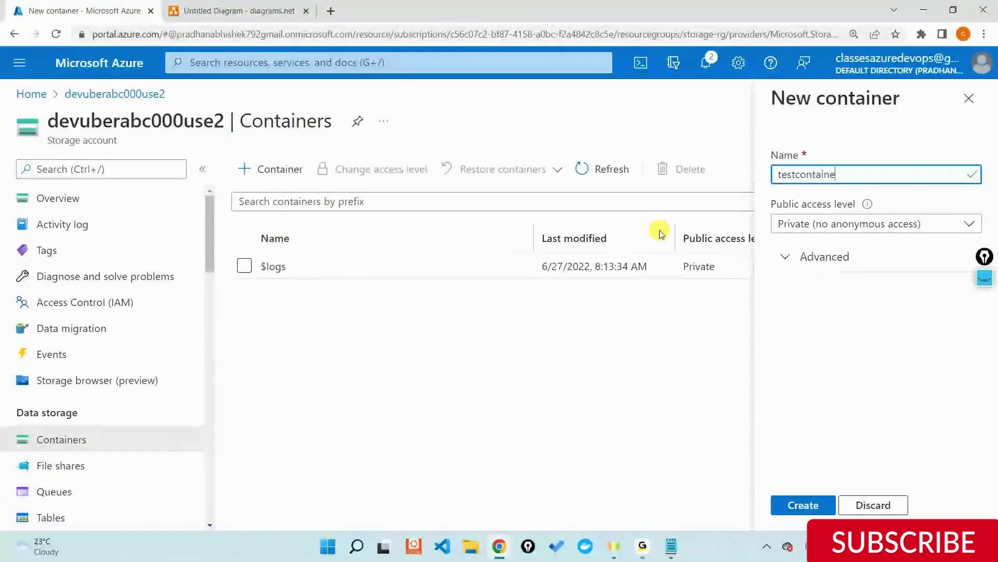
{"action": "type", "text": "r-1"}
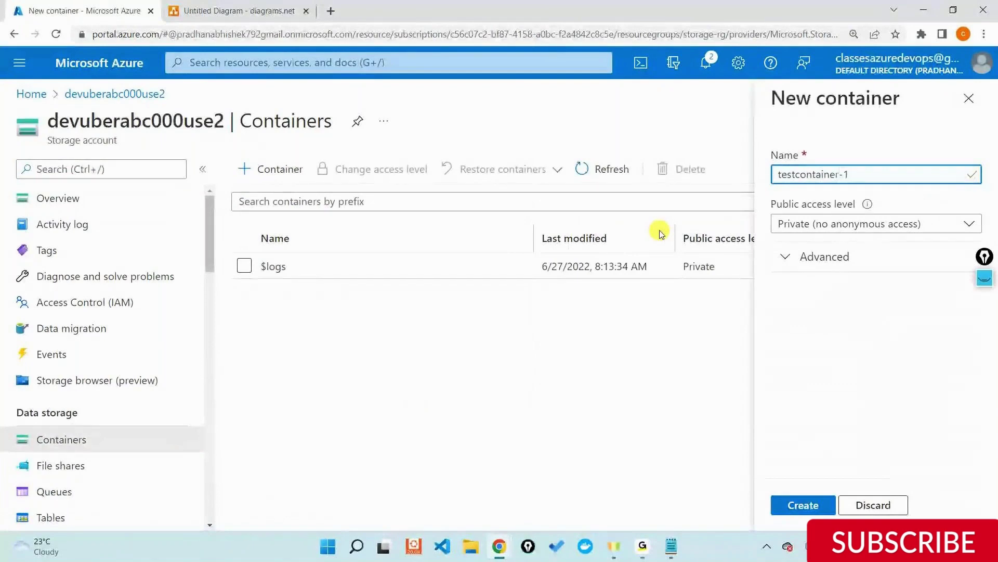
{"action": "left_click", "coordinate": [789, 512]}
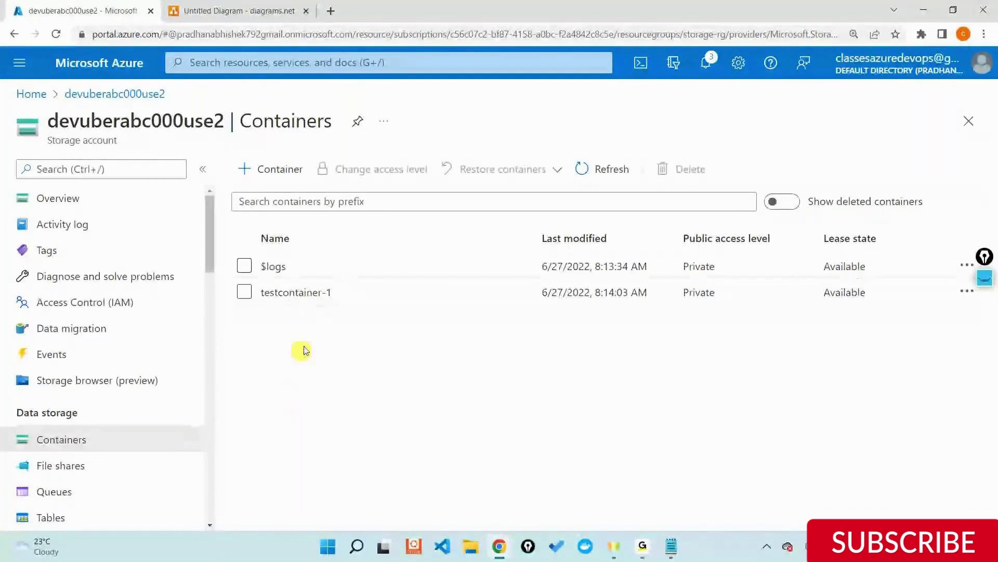
Upload the images sample-1 through sample-9 from the cdn-samples folder on the D: drive to testcontainer-1.
{"action": "left_click", "coordinate": [329, 293]}
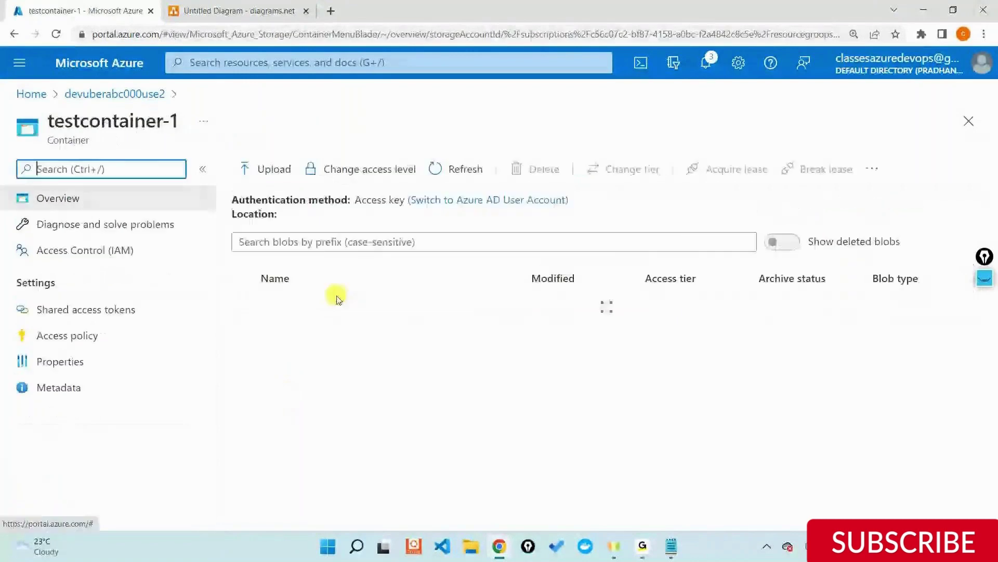
{"action": "left_click", "coordinate": [275, 160]}
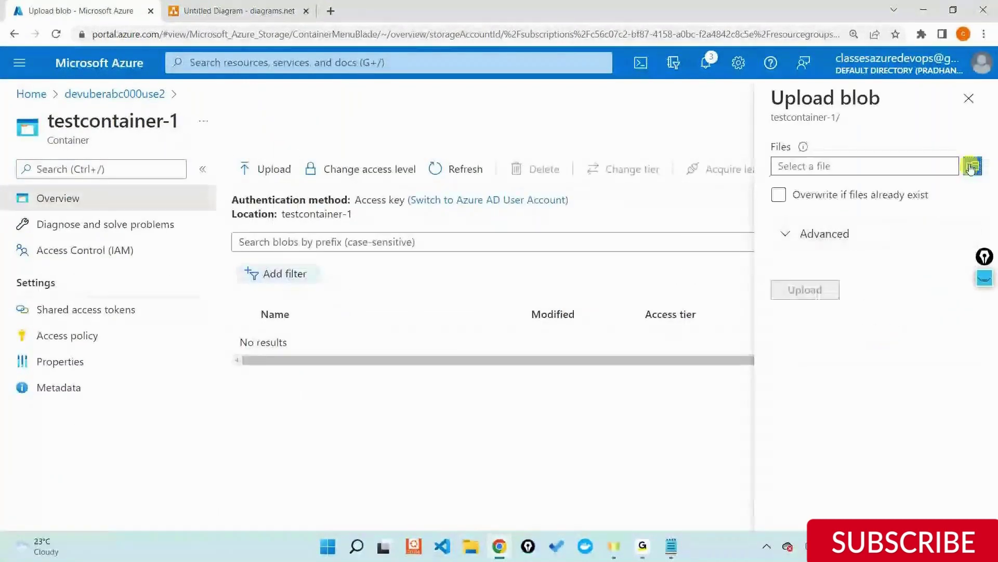
{"action": "left_click", "coordinate": [971, 167]}
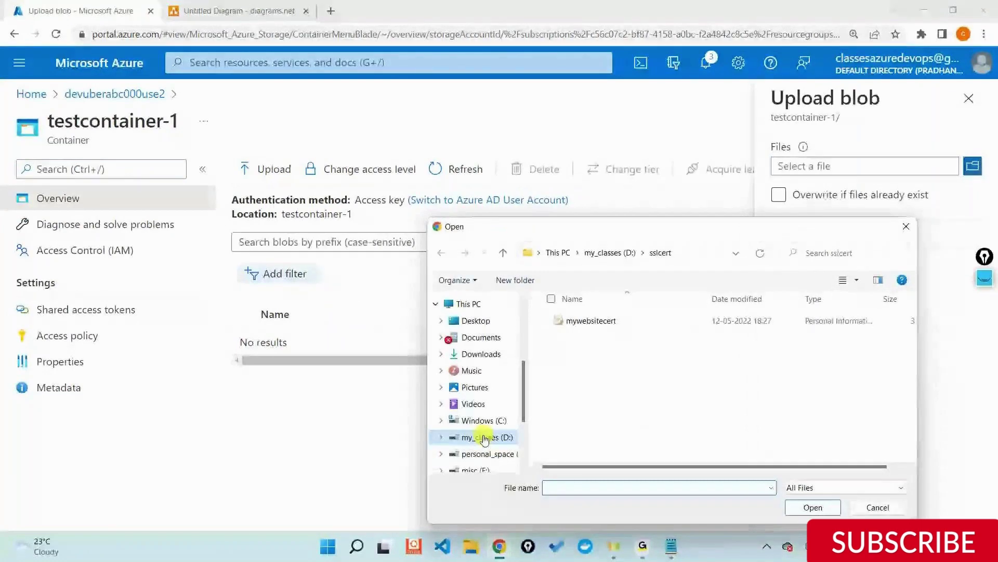
{"action": "left_click", "coordinate": [481, 437]}
{"action": "scroll", "coordinate": [614, 417], "scroll_direction": "up", "scroll_amount": 2}
{"action": "double_click", "coordinate": [584, 358]}
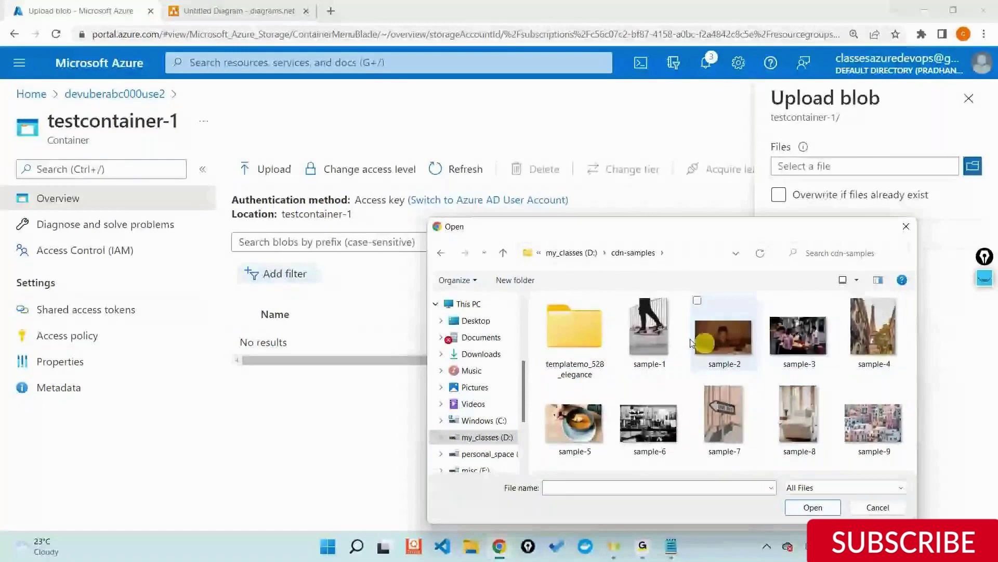
{"action": "left_click", "coordinate": [674, 338]}
{"action": "key", "text": "shift+End"}
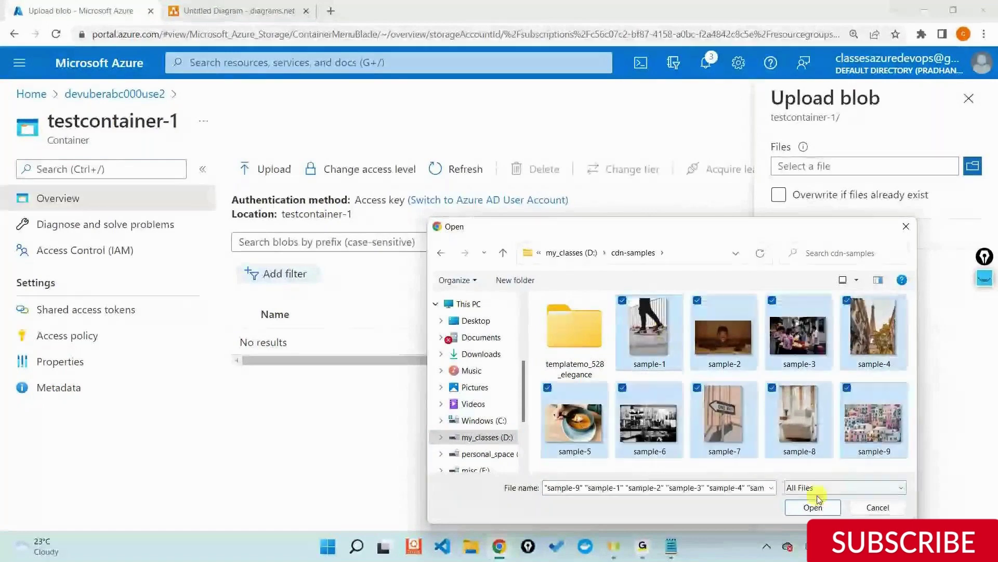
{"action": "left_click", "coordinate": [815, 505]}
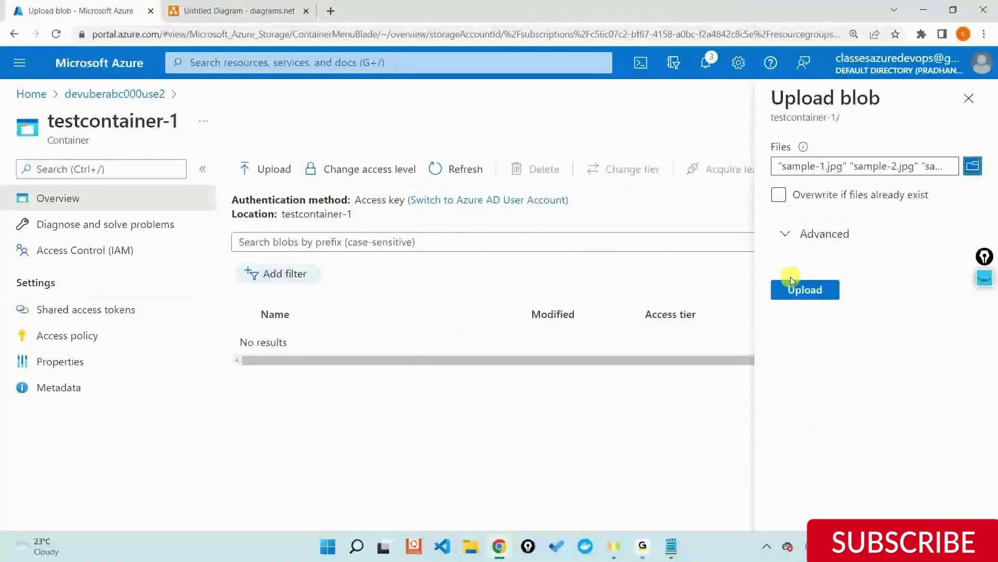
{"action": "left_click", "coordinate": [790, 284]}
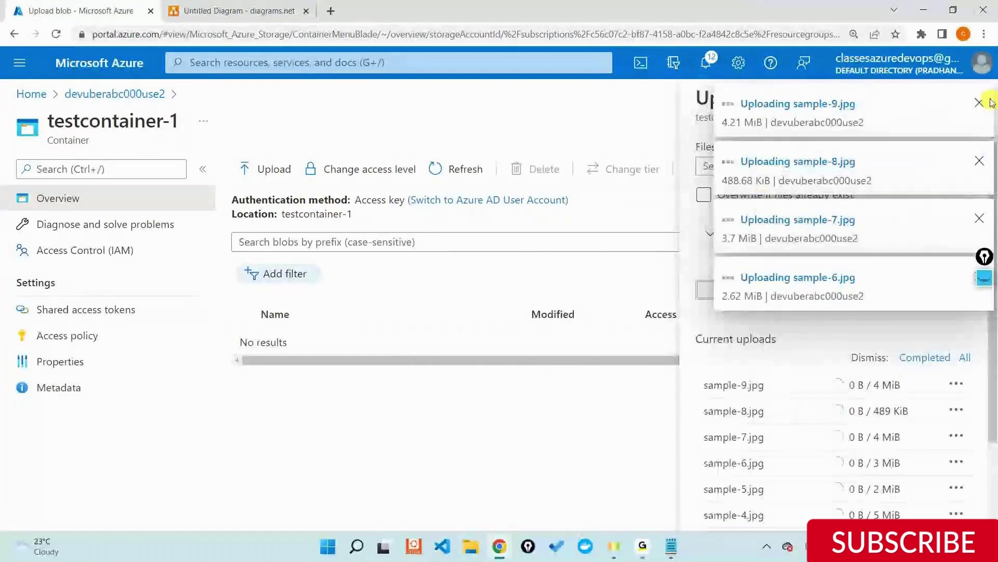
Dismiss the upload notifications and close the blob upload form.
{"action": "left_click", "coordinate": [980, 103]}
{"action": "left_click", "coordinate": [980, 103]}
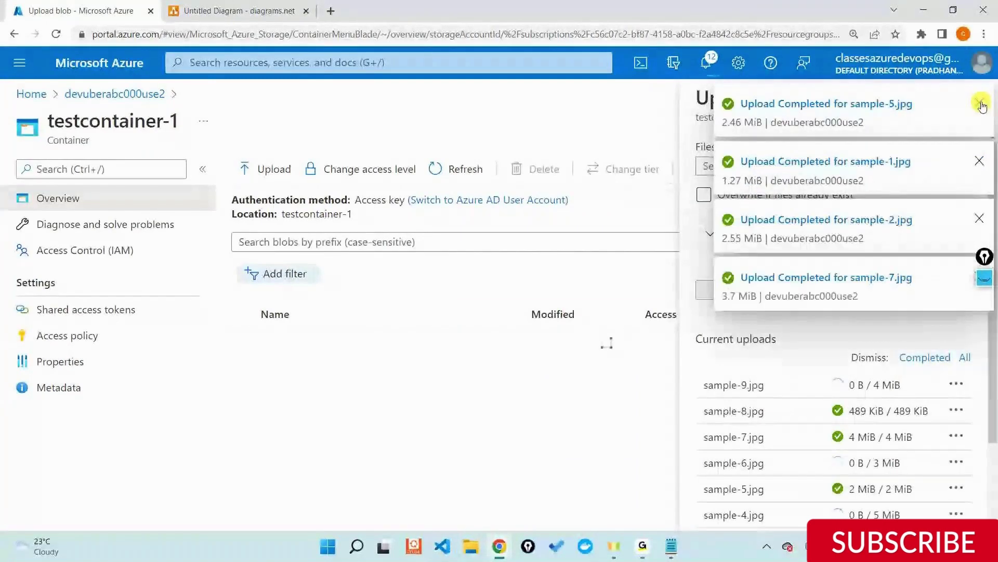
{"action": "left_click", "coordinate": [979, 103]}
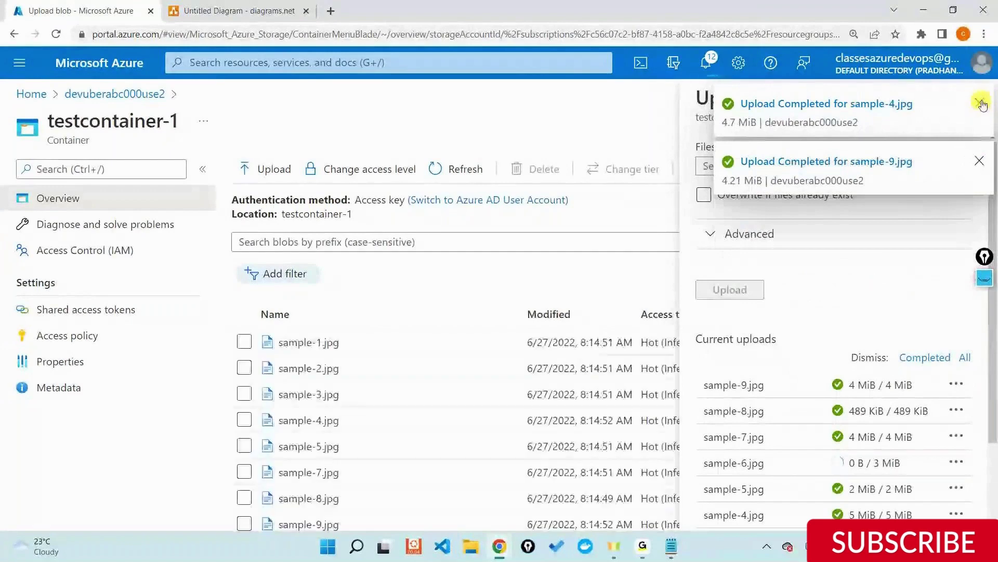
{"action": "left_click", "coordinate": [981, 103]}
{"action": "left_click", "coordinate": [981, 103]}
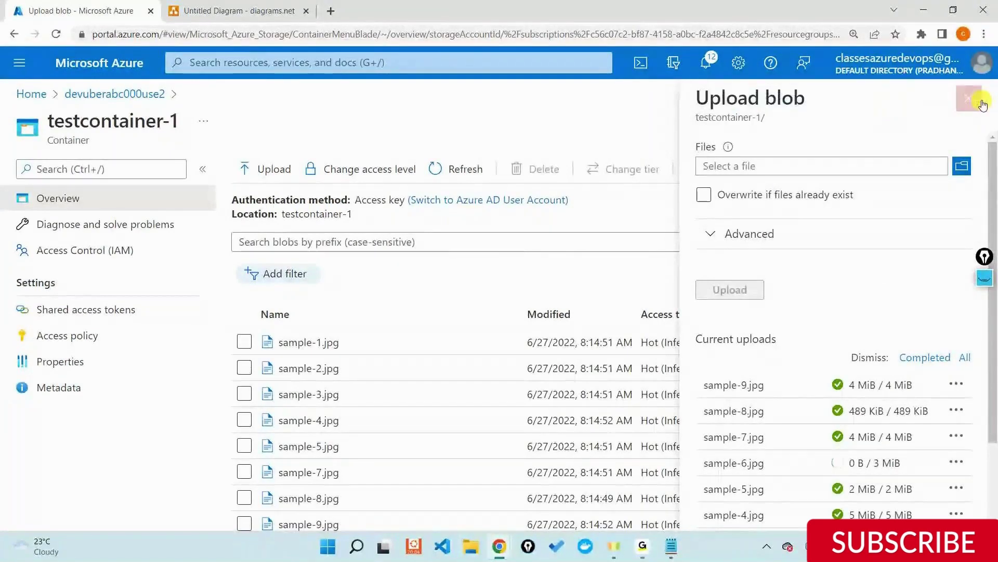
{"action": "left_click", "coordinate": [982, 102]}
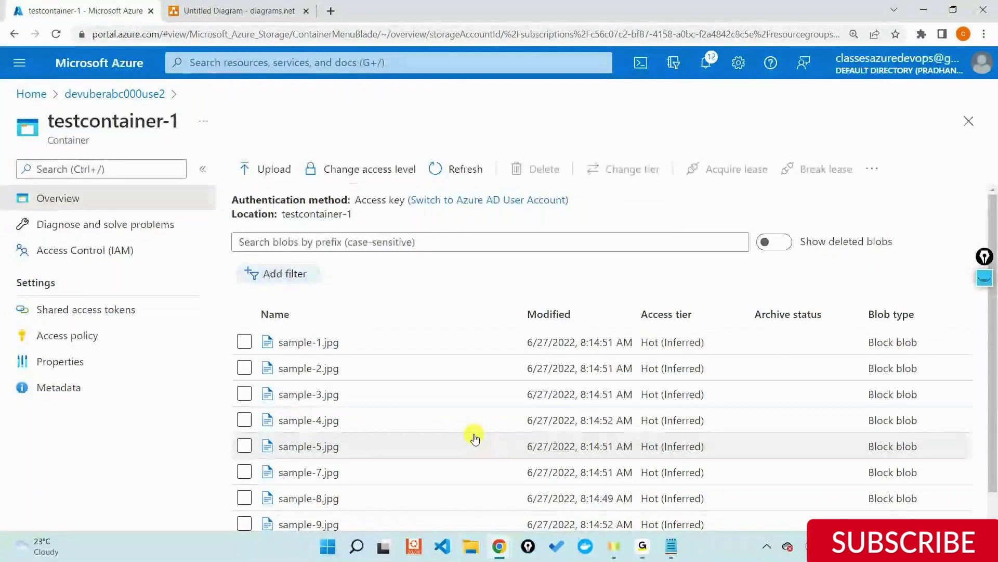
Examine the uploaded blobs' access tiers, and the storage account's replication options and default blob access tier in its configuration.
{"action": "scroll", "coordinate": [494, 395], "scroll_direction": "down", "scroll_amount": 2}
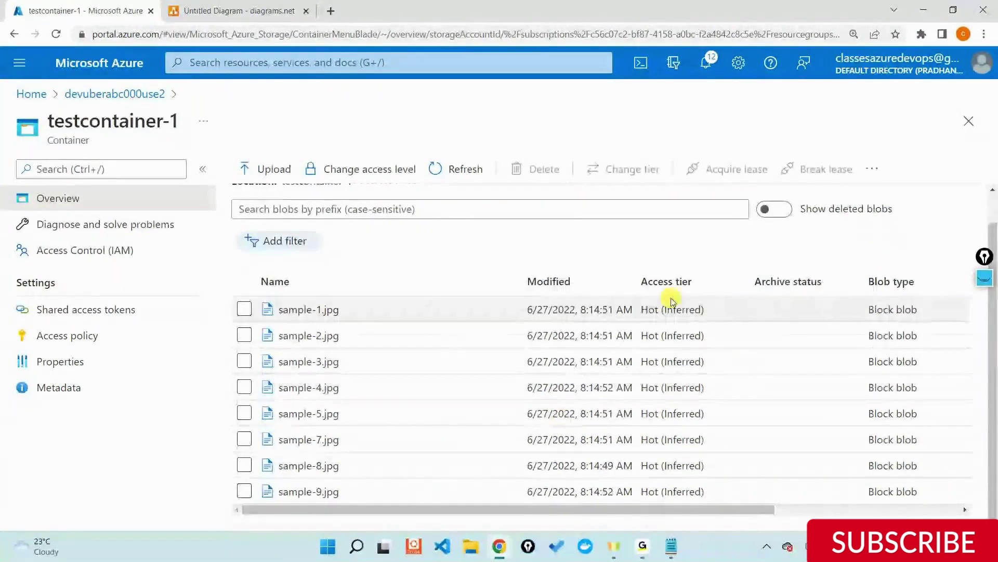
{"action": "left_click_drag", "start_coordinate": [662, 302], "coordinate": [702, 485]}
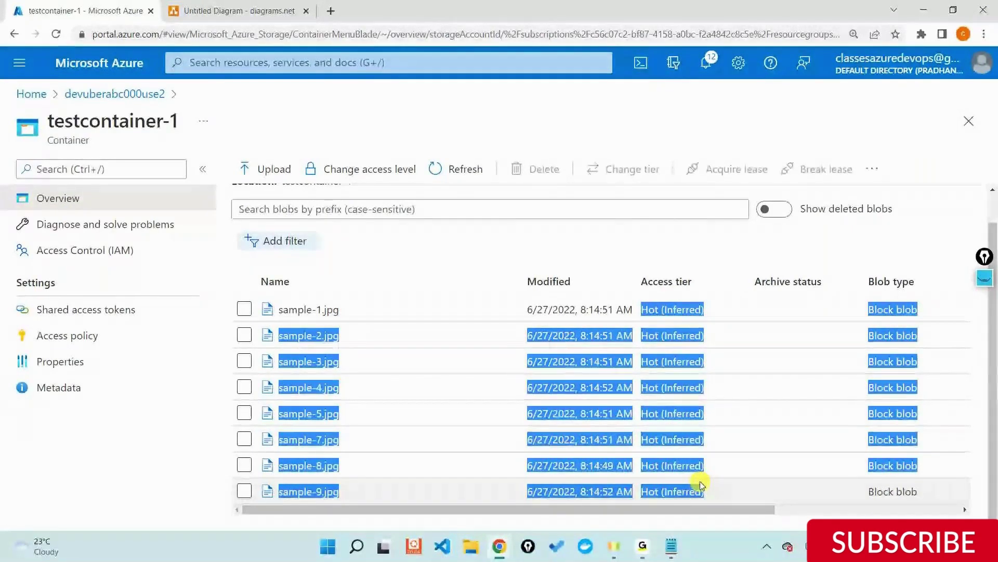
{"action": "left_click", "coordinate": [147, 100]}
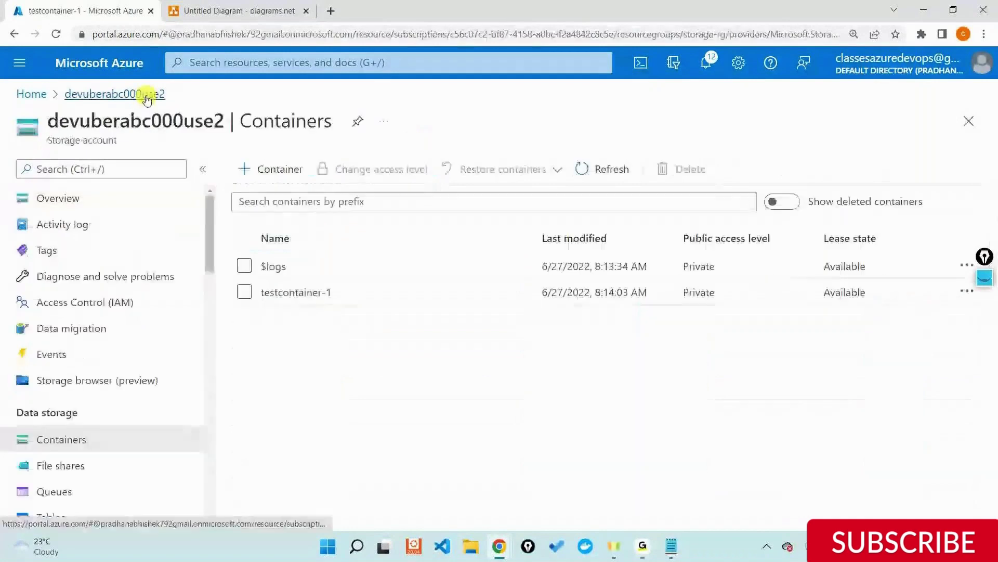
{"action": "left_click_drag", "start_coordinate": [213, 215], "coordinate": [196, 348]}
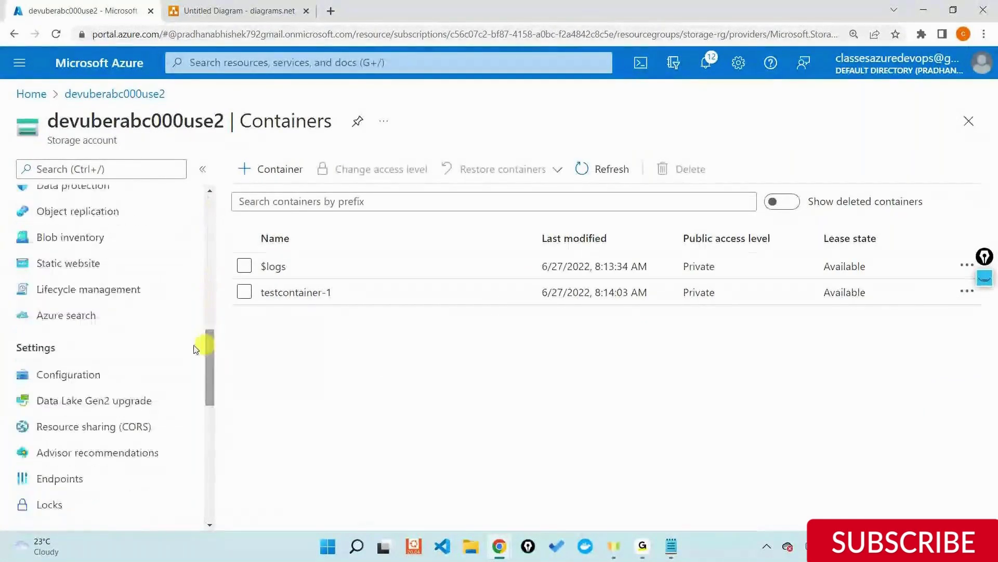
{"action": "left_click", "coordinate": [66, 387]}
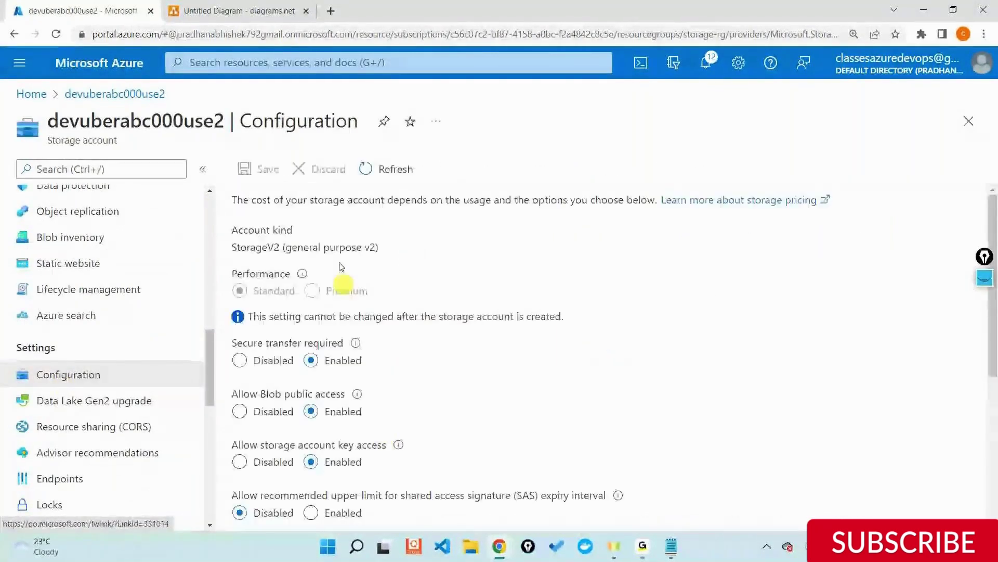
{"action": "scroll", "coordinate": [460, 299], "scroll_direction": "down", "scroll_amount": 5}
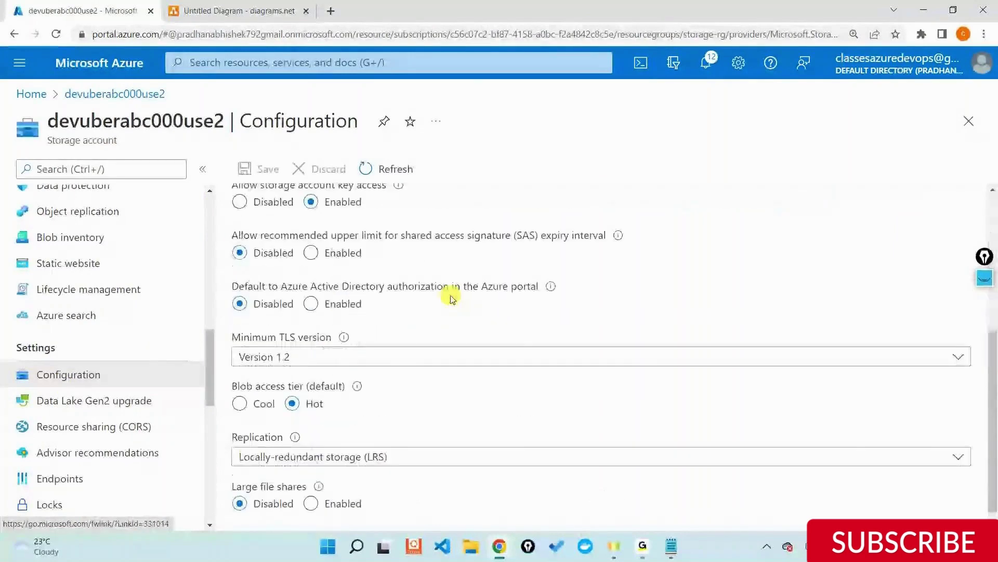
{"action": "left_click", "coordinate": [382, 443]}
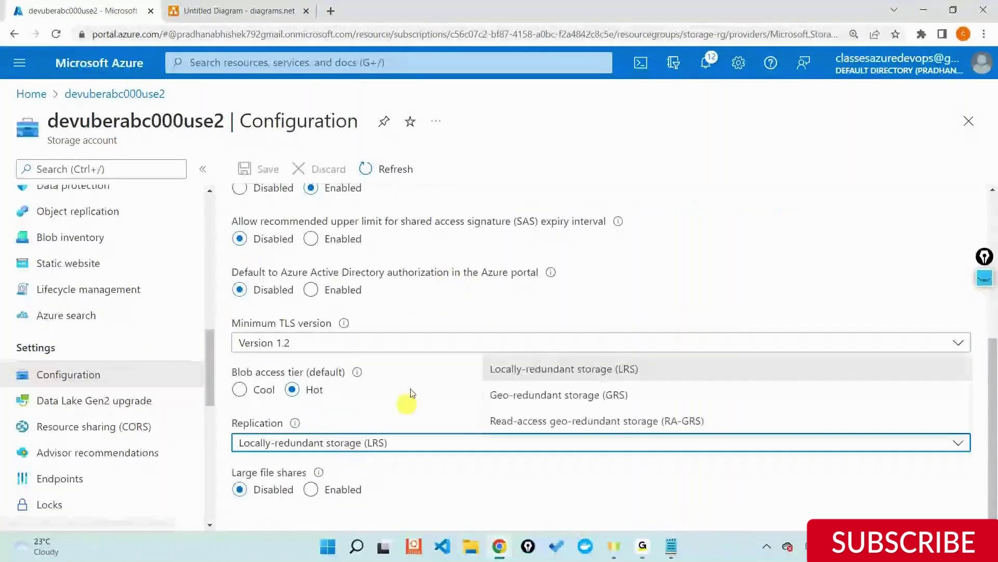
{"action": "left_click", "coordinate": [499, 446]}
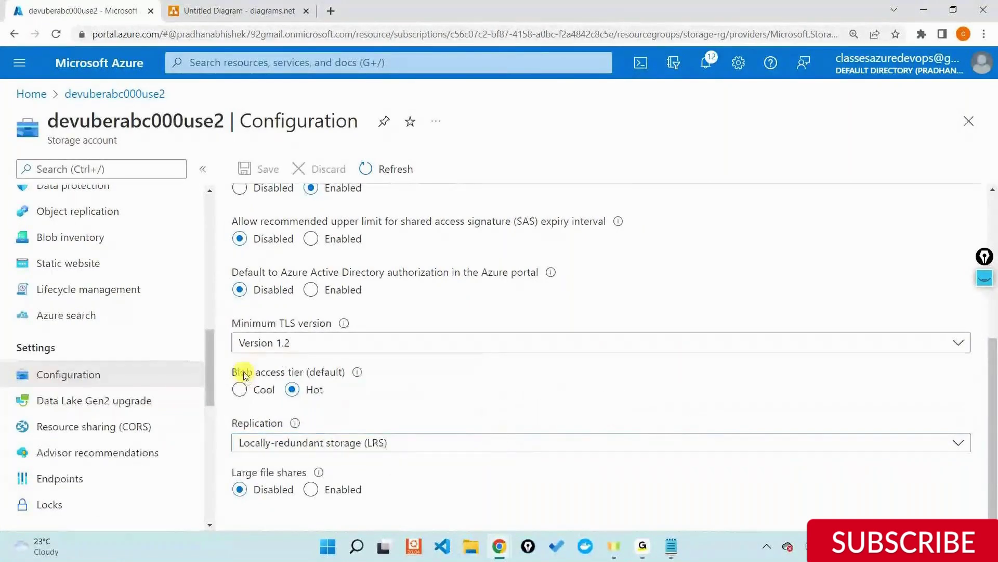
{"action": "left_click_drag", "start_coordinate": [233, 374], "coordinate": [263, 388]}
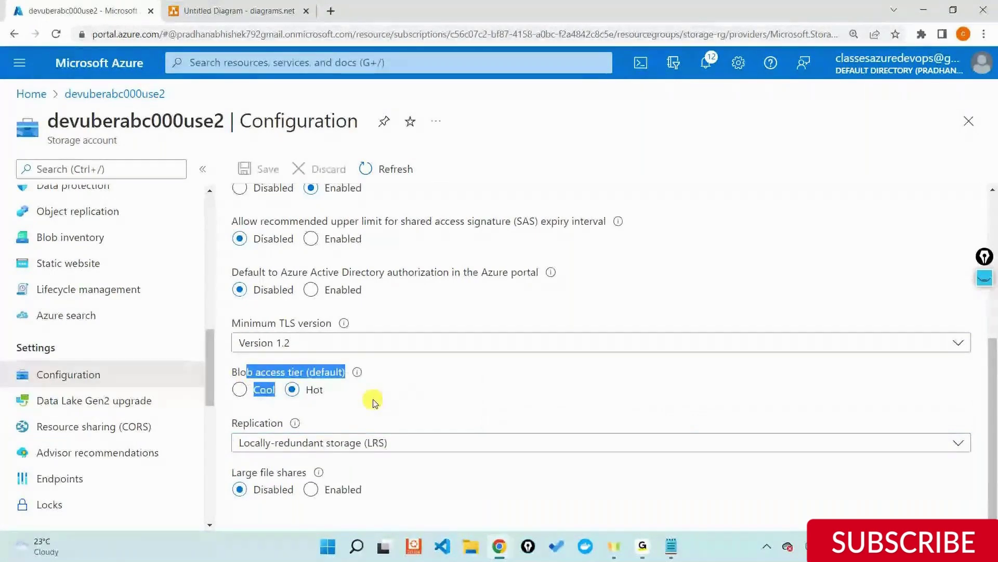
{"action": "left_click", "coordinate": [374, 398]}
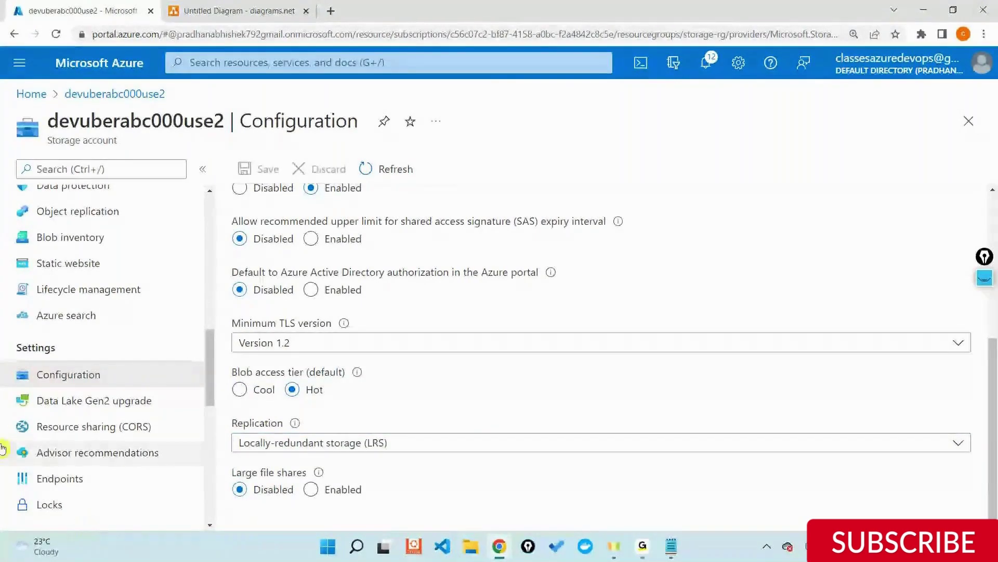
Return to testcontainer-1 and check the access tier listed for its sample images.
{"action": "scroll", "coordinate": [47, 403], "scroll_direction": "up", "scroll_amount": 9}
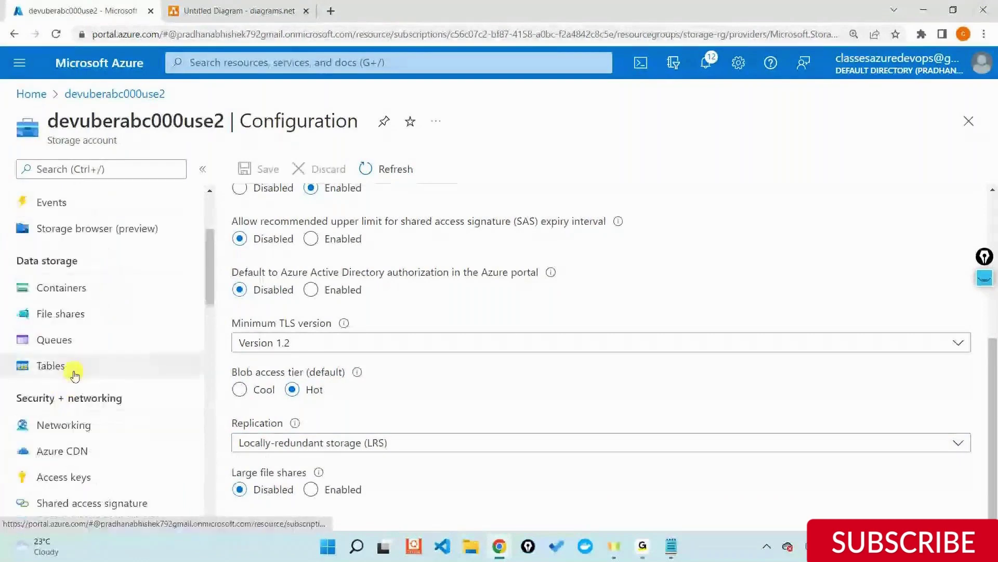
{"action": "left_click", "coordinate": [78, 287]}
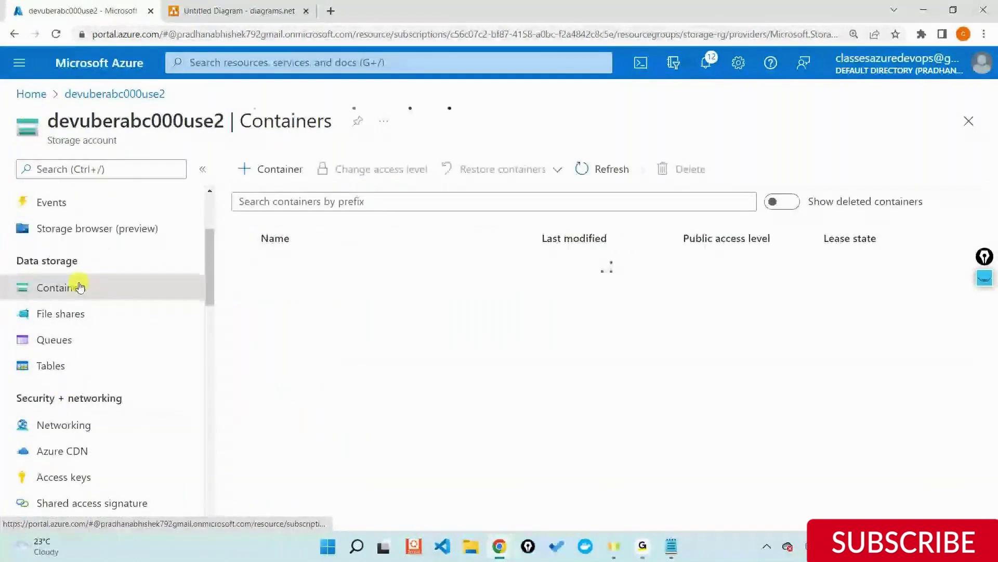
{"action": "left_click", "coordinate": [308, 293]}
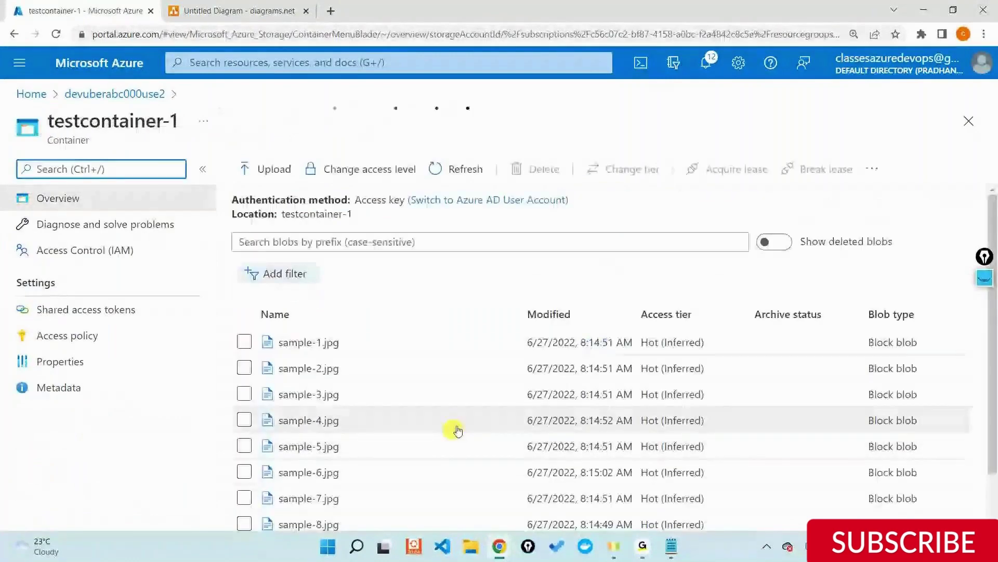
{"action": "scroll", "coordinate": [360, 301], "scroll_direction": "down", "scroll_amount": 1}
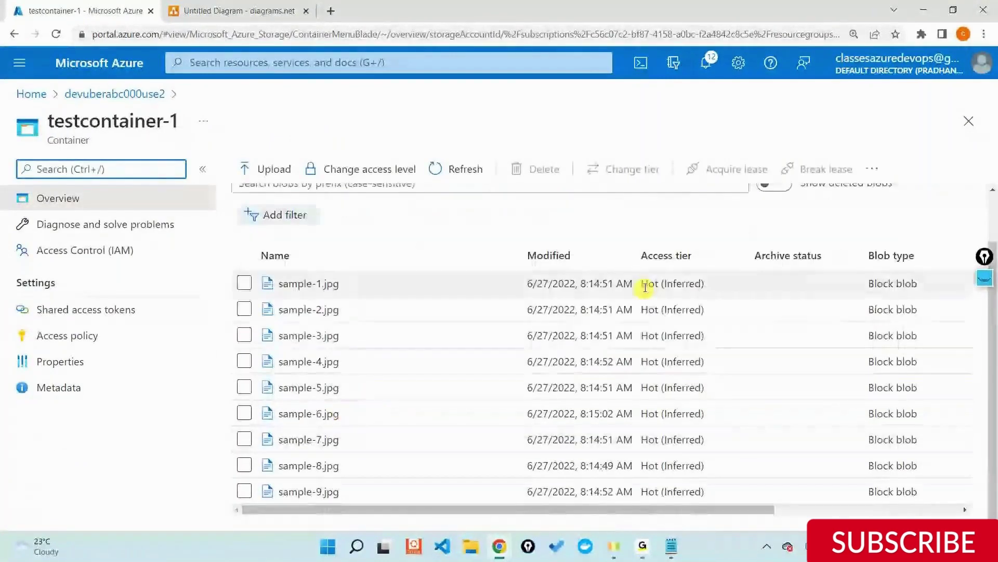
{"action": "left_click_drag", "start_coordinate": [643, 282], "coordinate": [704, 280]}
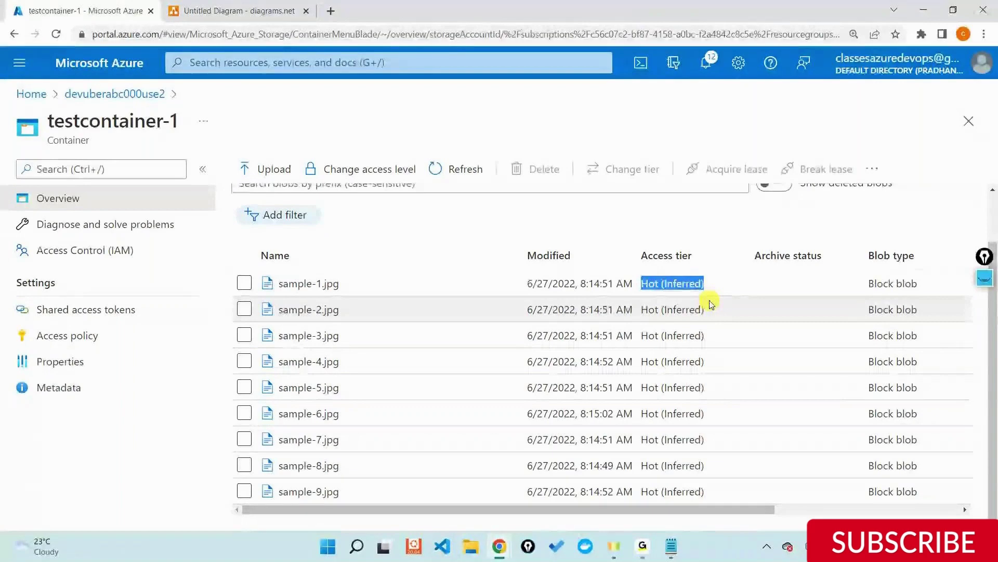
{"action": "left_click_drag", "start_coordinate": [984, 278], "coordinate": [981, 179]}
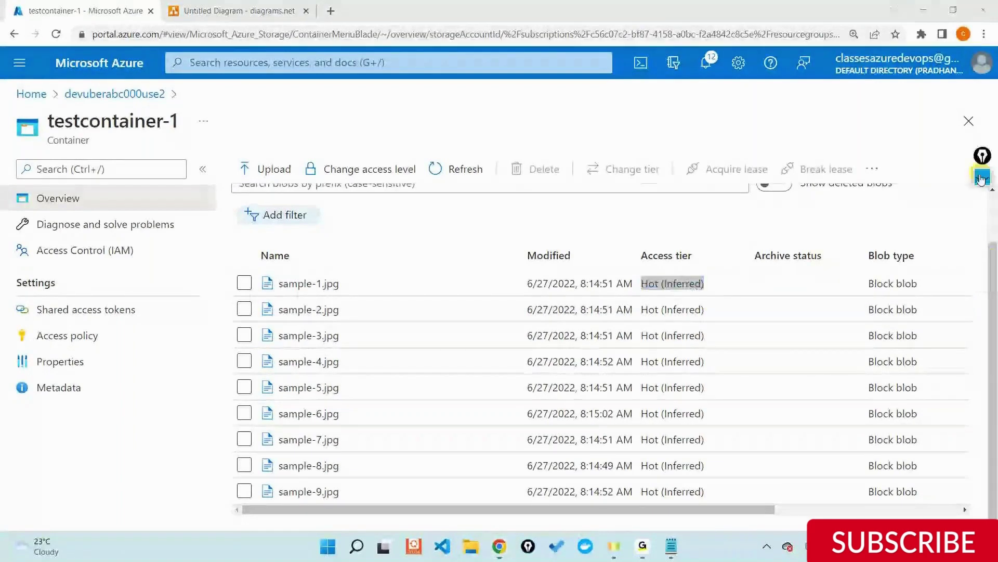
{"action": "left_click", "coordinate": [981, 181]}
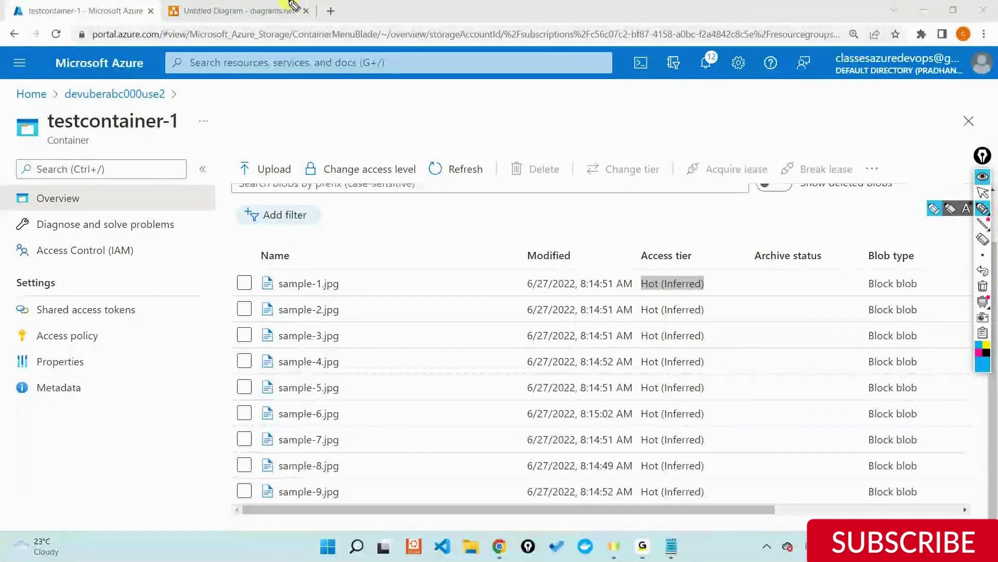
{"action": "left_click", "coordinate": [982, 193]}
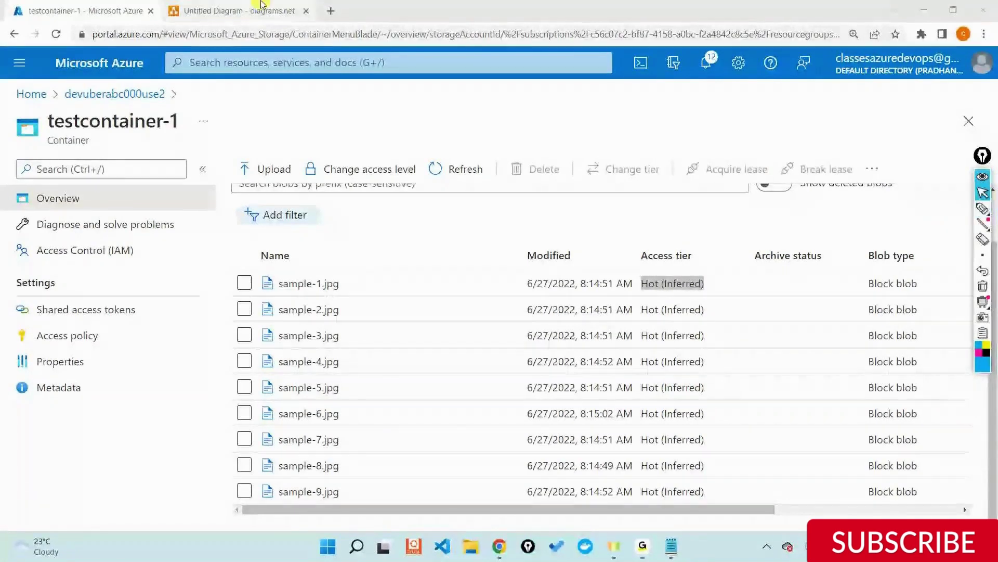
Switch to diagrams.net and add the text label "deccanchronicale.com" to the upper part of Page-2.
{"action": "left_click", "coordinate": [262, 11]}
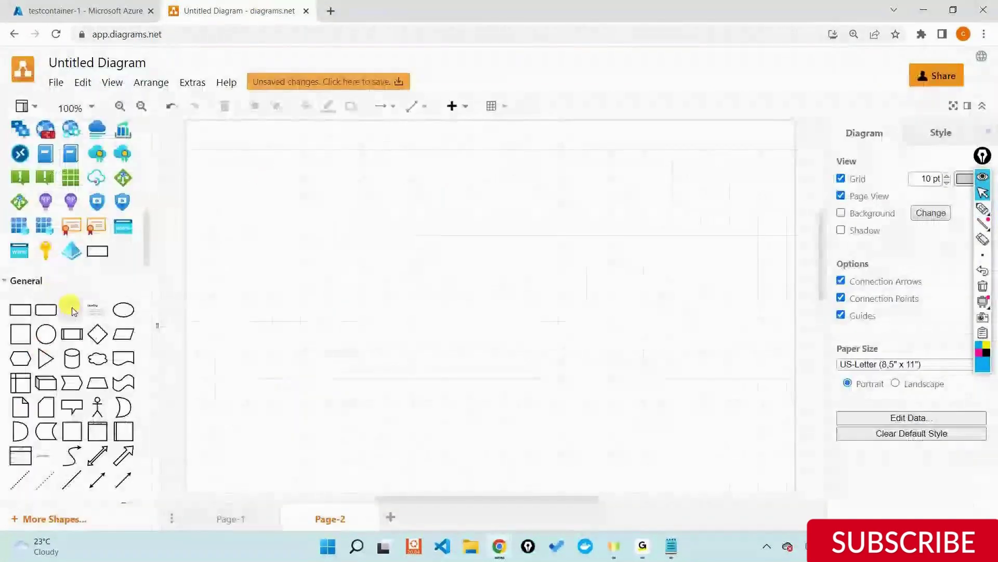
{"action": "left_click_drag", "start_coordinate": [72, 308], "coordinate": [316, 224]}
{"action": "type", "text": "de"}
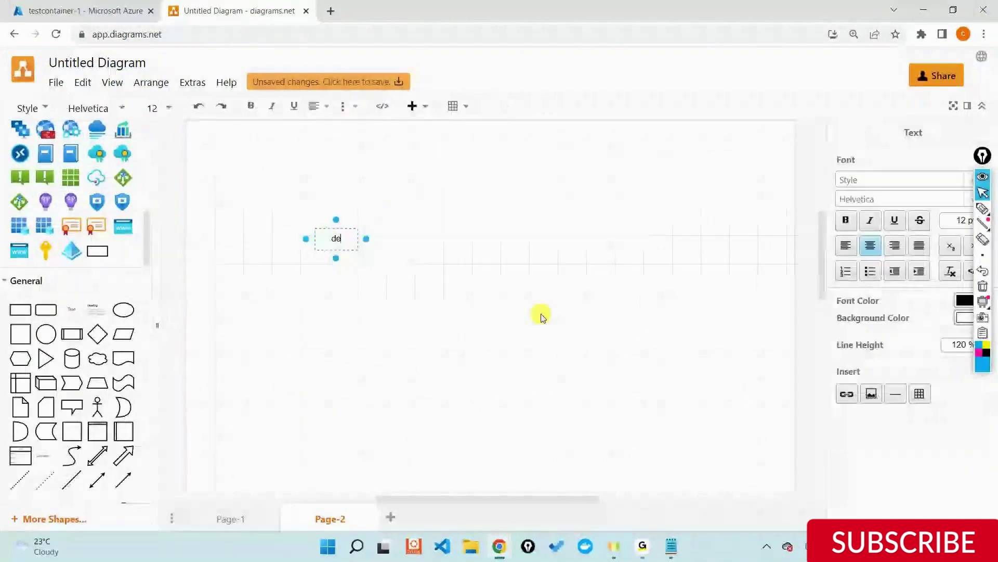
{"action": "type", "text": "dcanc"}
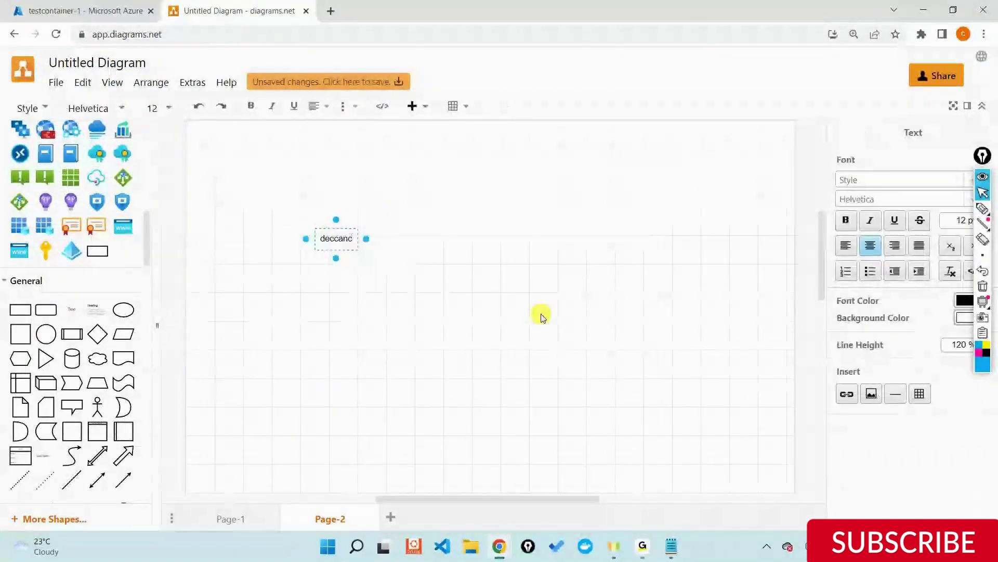
{"action": "type", "text": "hronicale"}
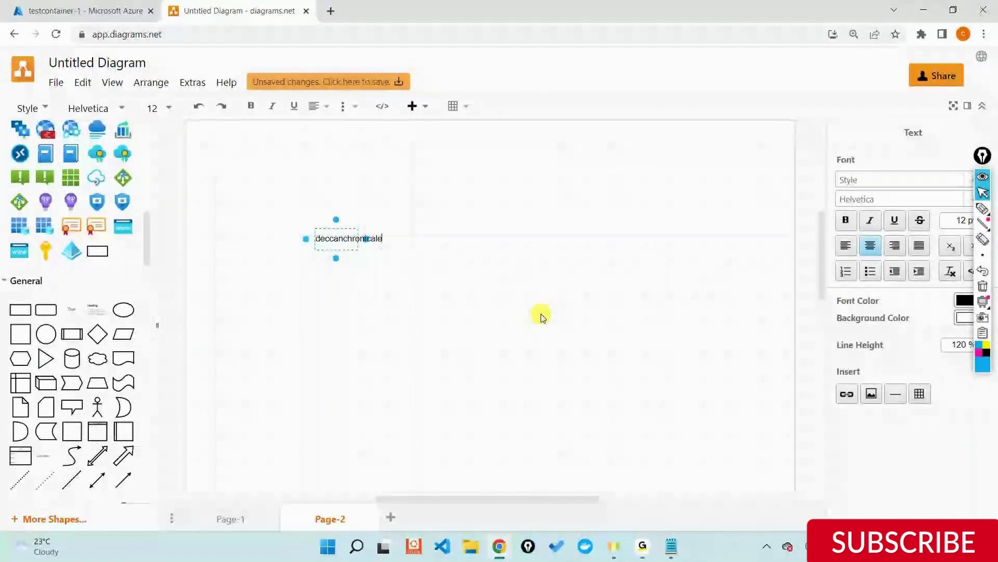
{"action": "type", "text": ".com"}
{"action": "left_click", "coordinate": [541, 317]}
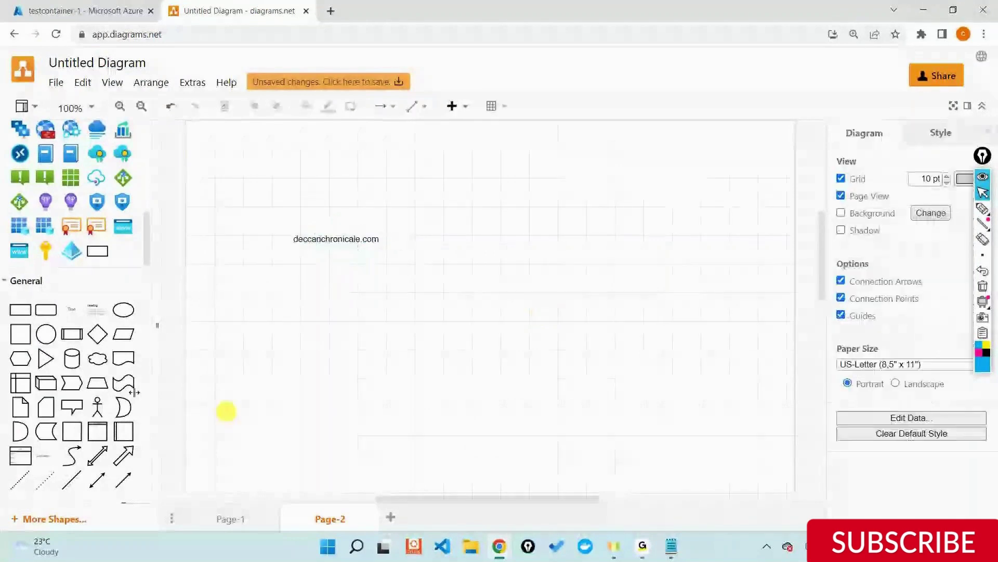
Place a storage account icon on the diagram and draw an arrow to it from the deccanchronicale.com label.
{"action": "scroll", "coordinate": [58, 230], "scroll_direction": "up", "scroll_amount": 2}
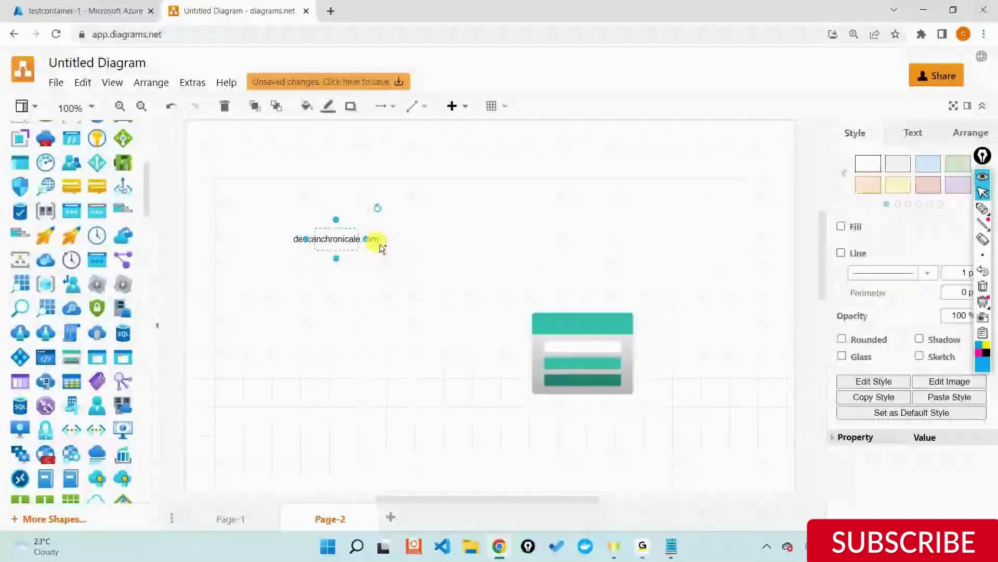
{"action": "left_click", "coordinate": [357, 253]}
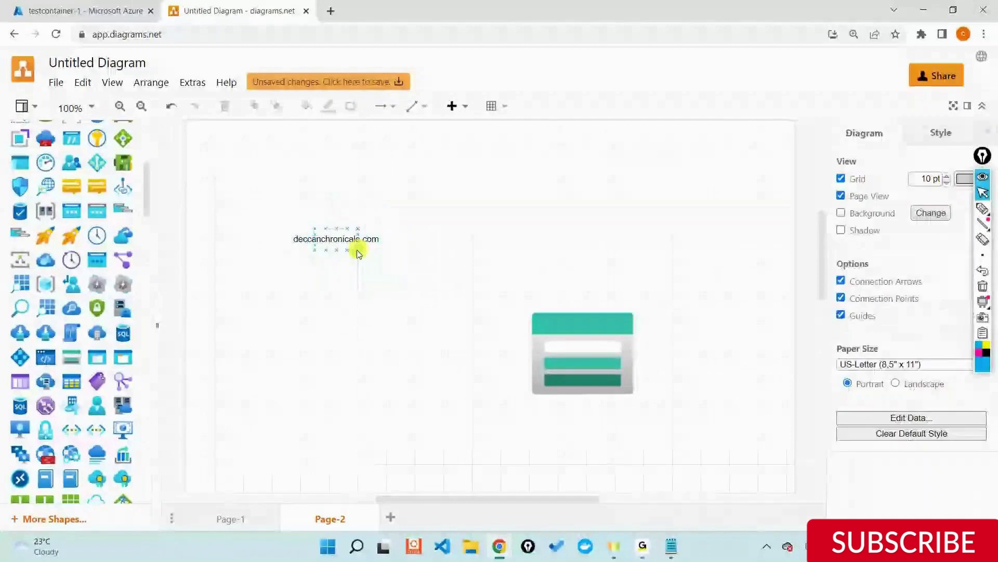
{"action": "left_click_drag", "start_coordinate": [358, 252], "coordinate": [536, 340]}
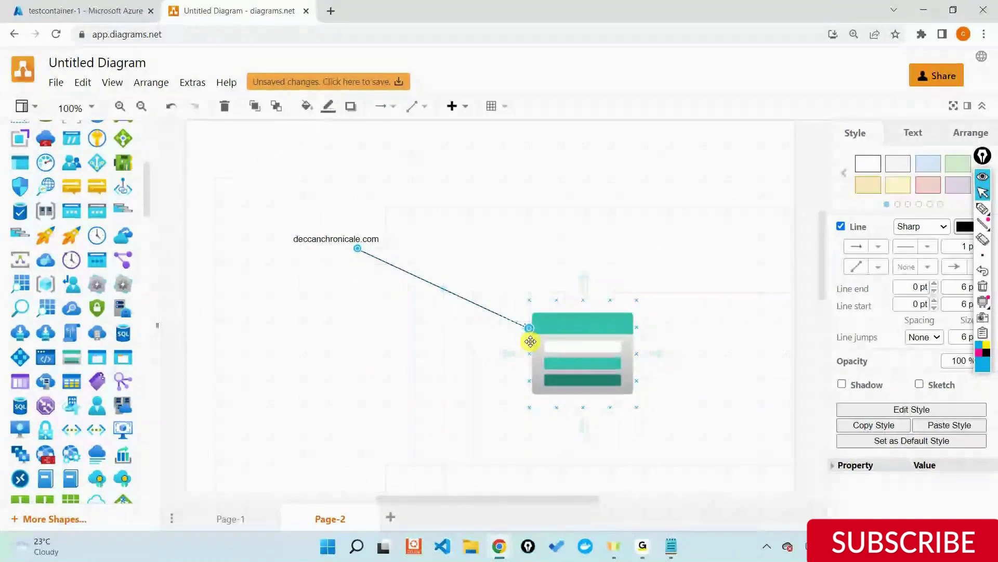
Add the text label "BLOBS" beside the storage account icon and connect the icon to it with an arrow.
{"action": "left_click_drag", "start_coordinate": [519, 498], "coordinate": [590, 510]}
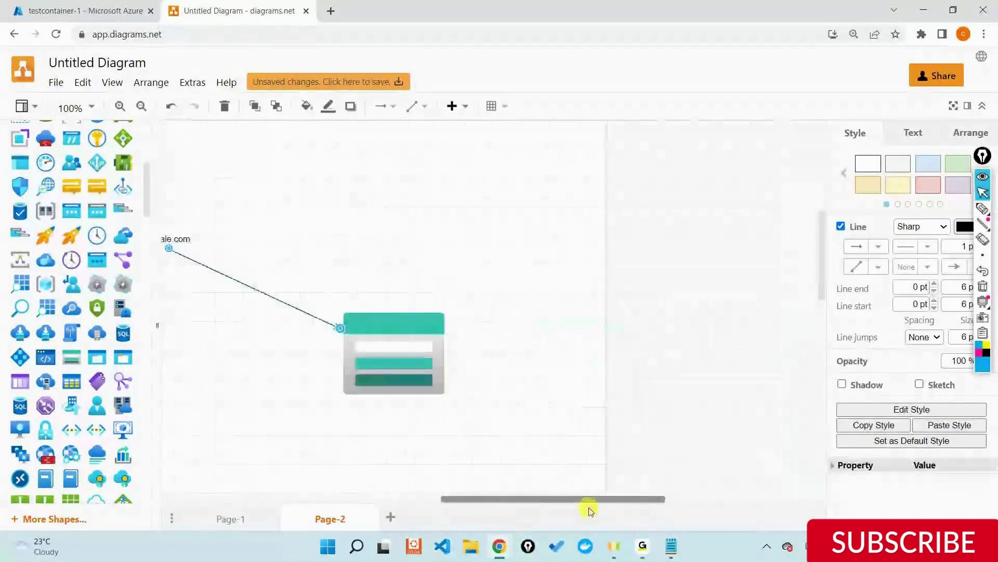
{"action": "scroll", "coordinate": [98, 333], "scroll_direction": "down", "scroll_amount": 6}
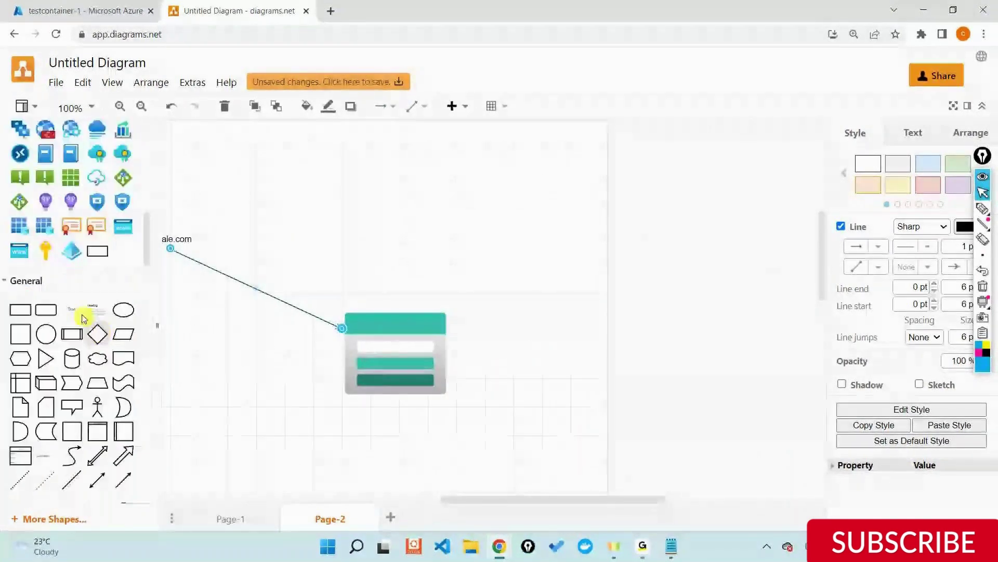
{"action": "left_click_drag", "start_coordinate": [82, 318], "coordinate": [532, 357]}
{"action": "double_click", "coordinate": [532, 357]}
{"action": "type", "text": "B"}
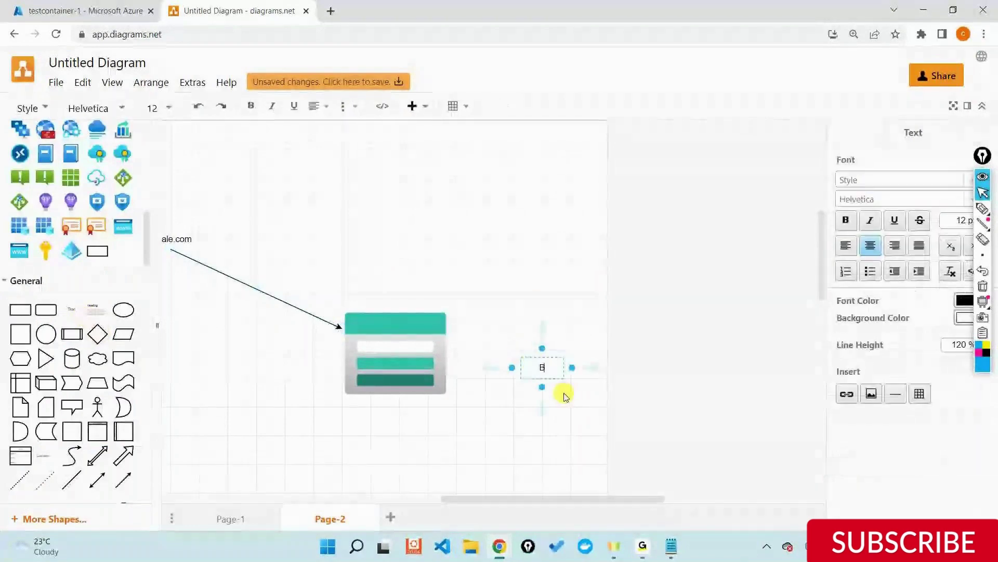
{"action": "type", "text": "LOBS"}
{"action": "left_click", "coordinate": [394, 352]}
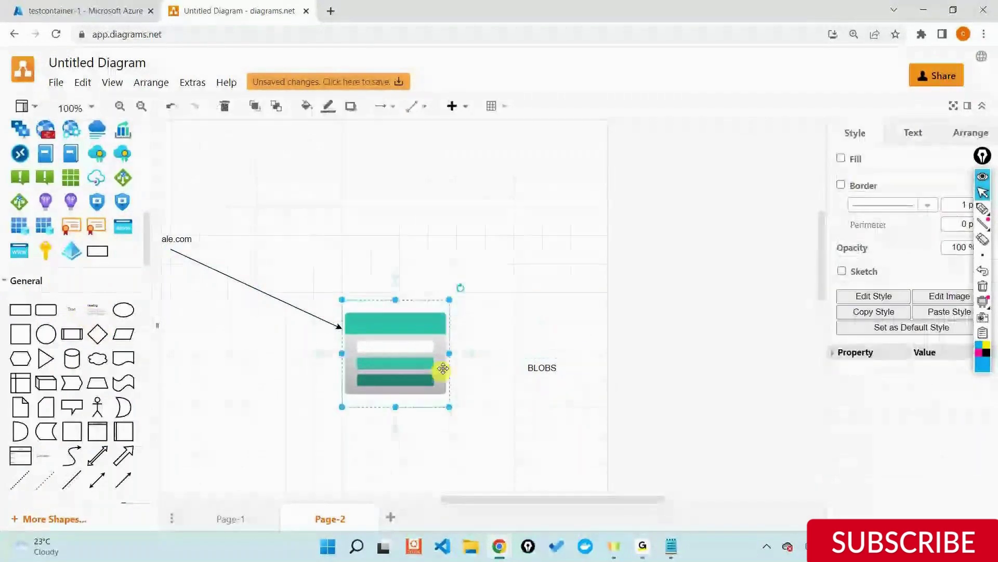
{"action": "left_click_drag", "start_coordinate": [443, 368], "coordinate": [518, 371]}
{"action": "left_click", "coordinate": [535, 481]}
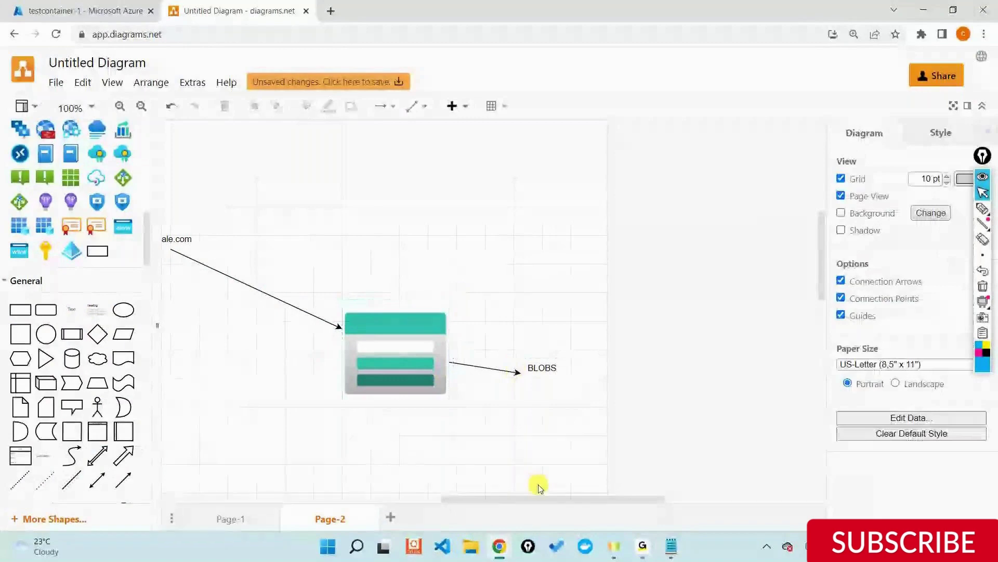
Review the diagram's flow from website through storage account to blobs alongside the blob list of testcontainer-1 in the Azure portal.
{"action": "left_click_drag", "start_coordinate": [539, 499], "coordinate": [455, 500]}
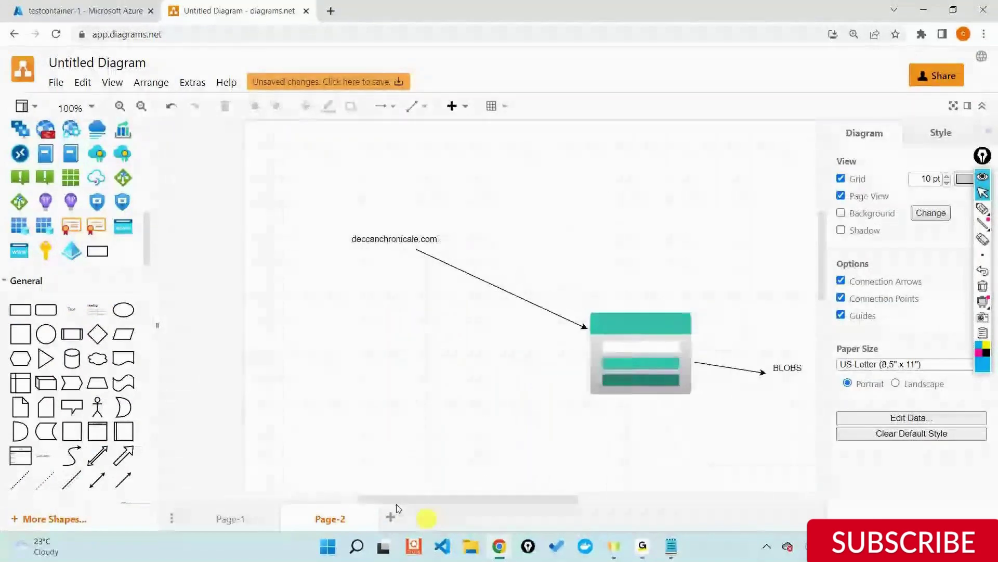
{"action": "left_click", "coordinate": [140, 4]}
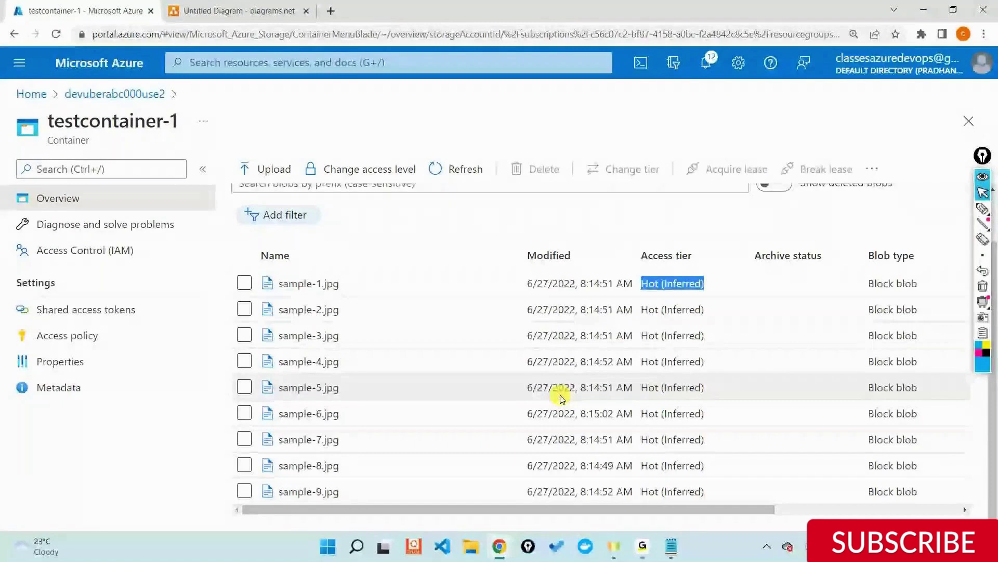
{"action": "left_click", "coordinate": [250, 10]}
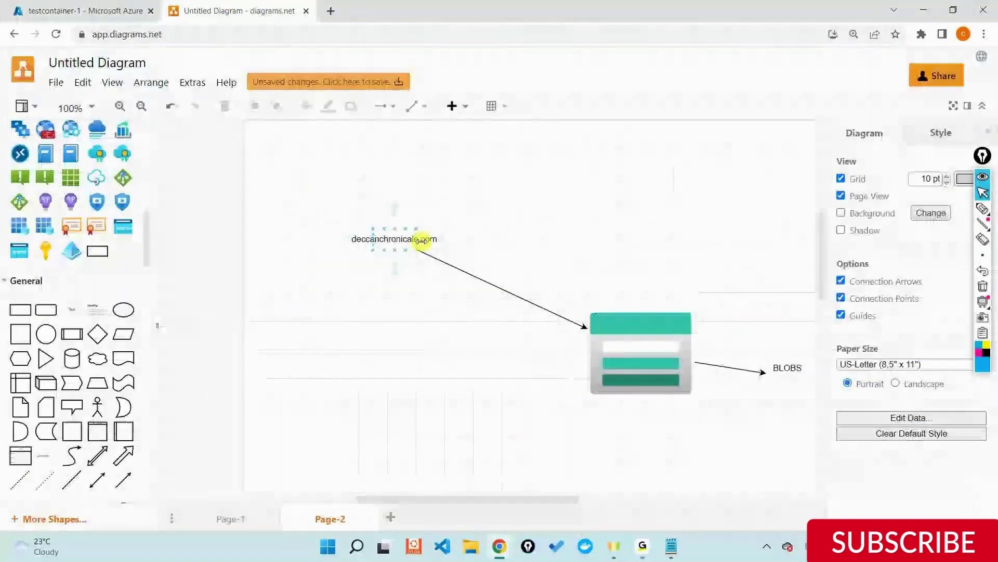
{"action": "left_click", "coordinate": [419, 239]}
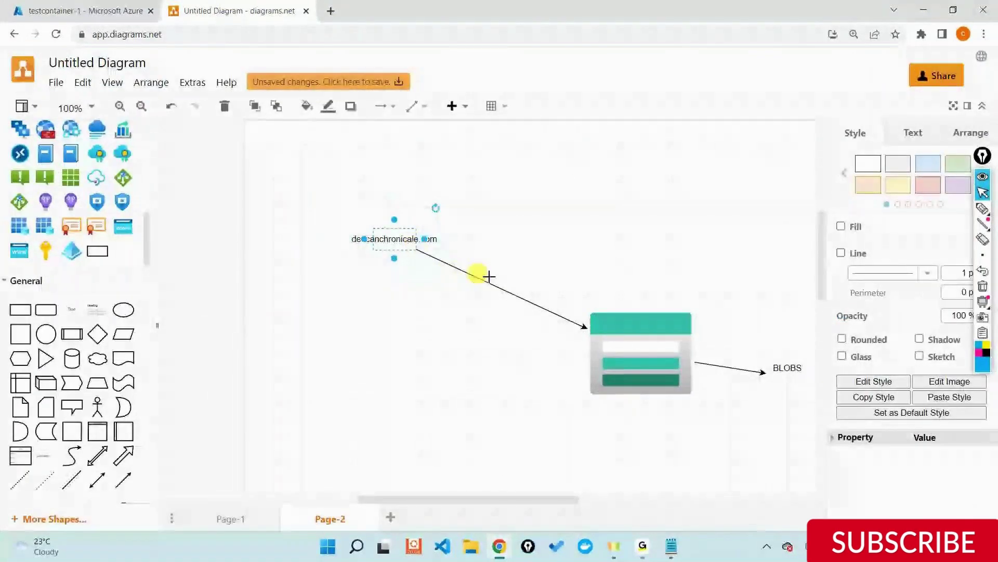
{"action": "left_click", "coordinate": [606, 314]}
{"action": "left_click_drag", "start_coordinate": [570, 507], "coordinate": [597, 511]}
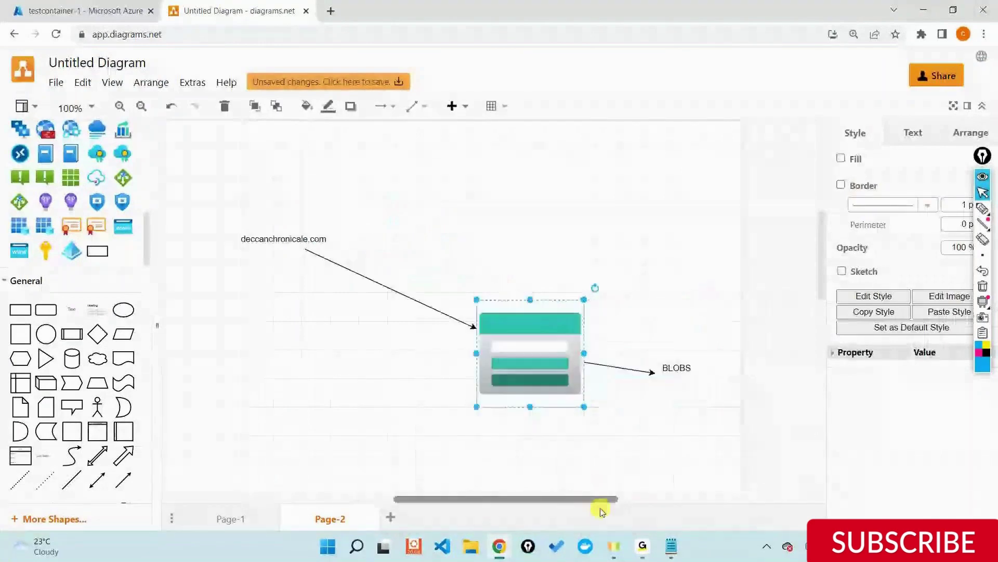
{"action": "left_click", "coordinate": [670, 403]}
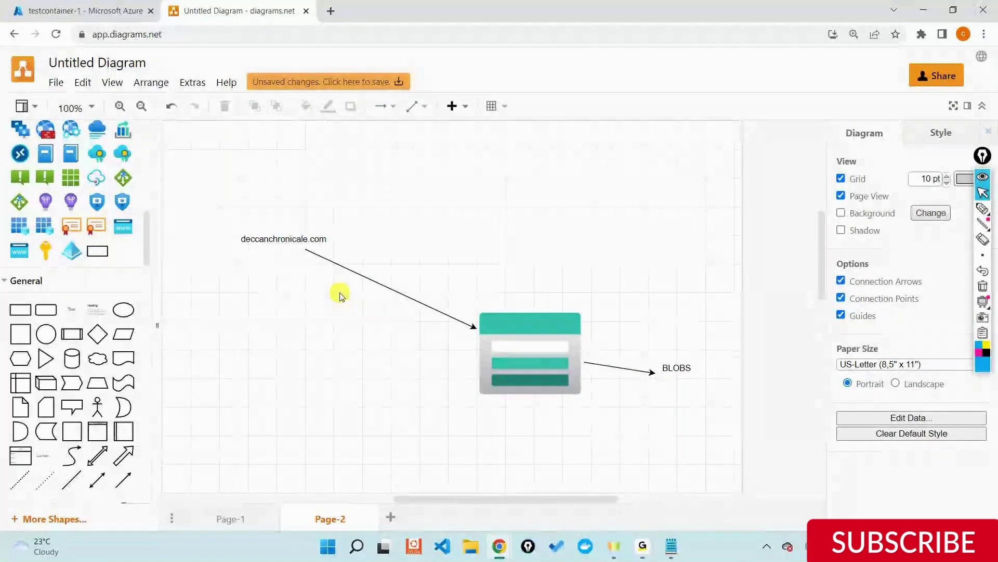
Return to testcontainer-1 in the Azure portal and use Epic Pen to circle sample-1.jpg and its modified date, linked by an arrow.
{"action": "left_click", "coordinate": [119, 6]}
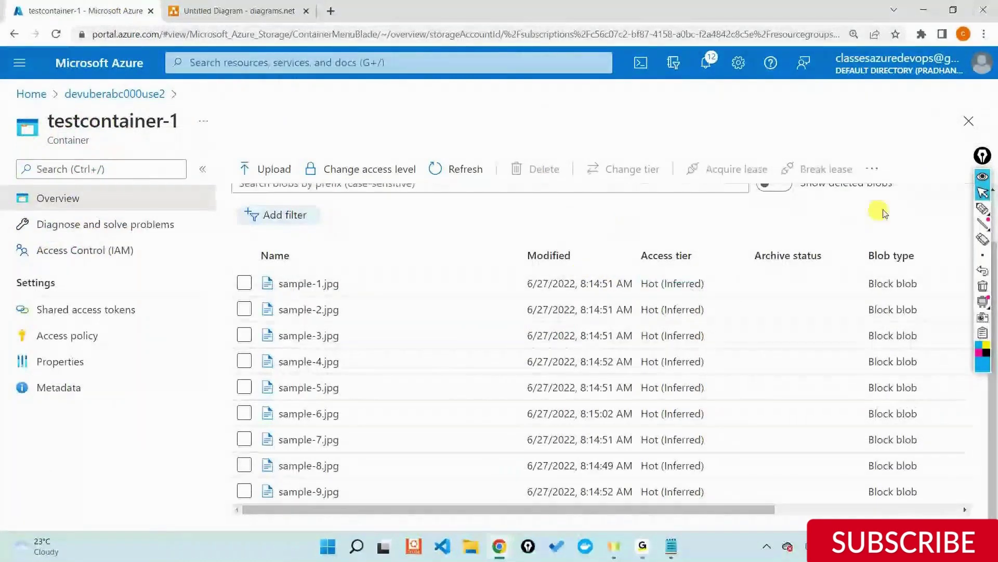
{"action": "left_click", "coordinate": [983, 208]}
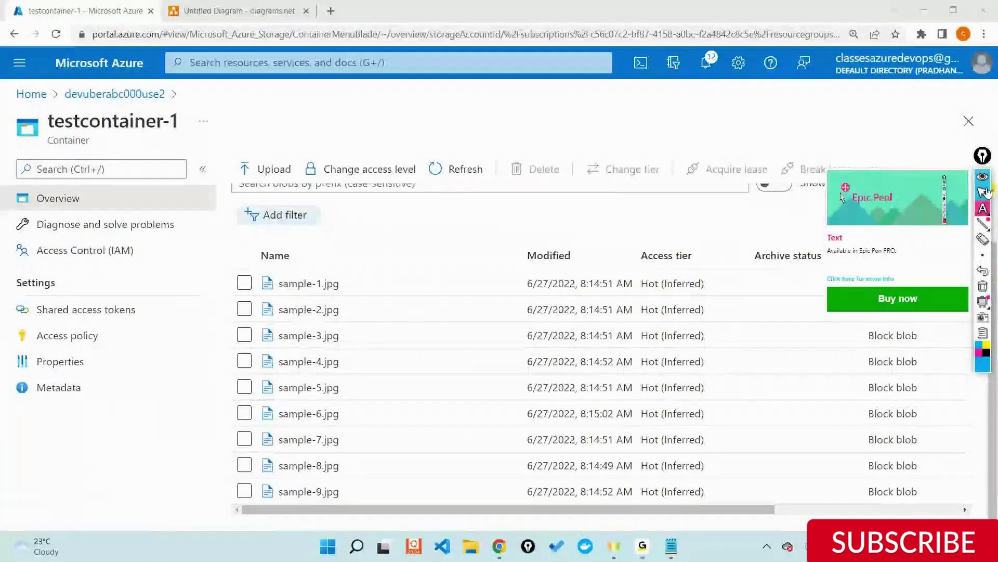
{"action": "left_click", "coordinate": [982, 208]}
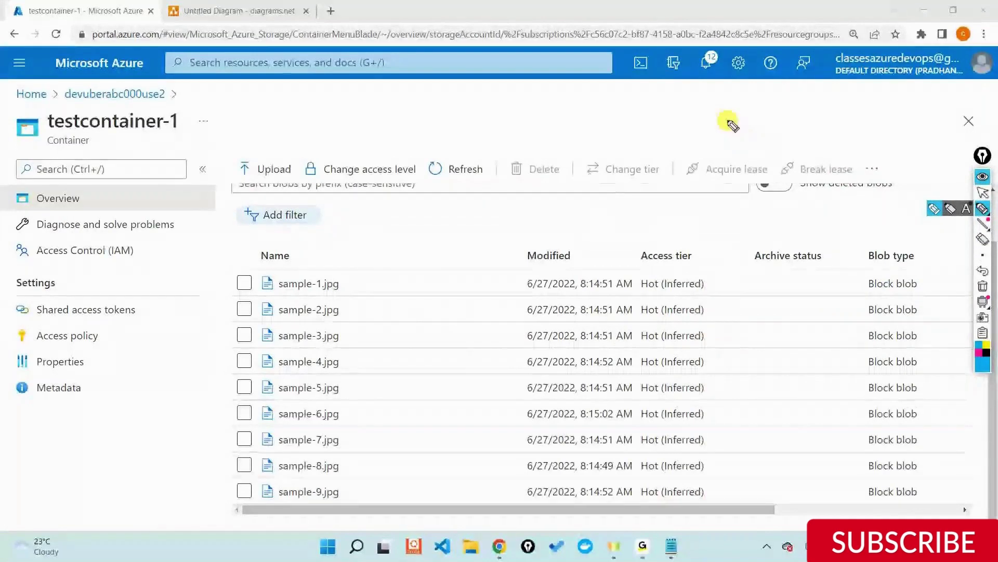
{"action": "left_click_drag", "start_coordinate": [350, 285], "coordinate": [404, 240]}
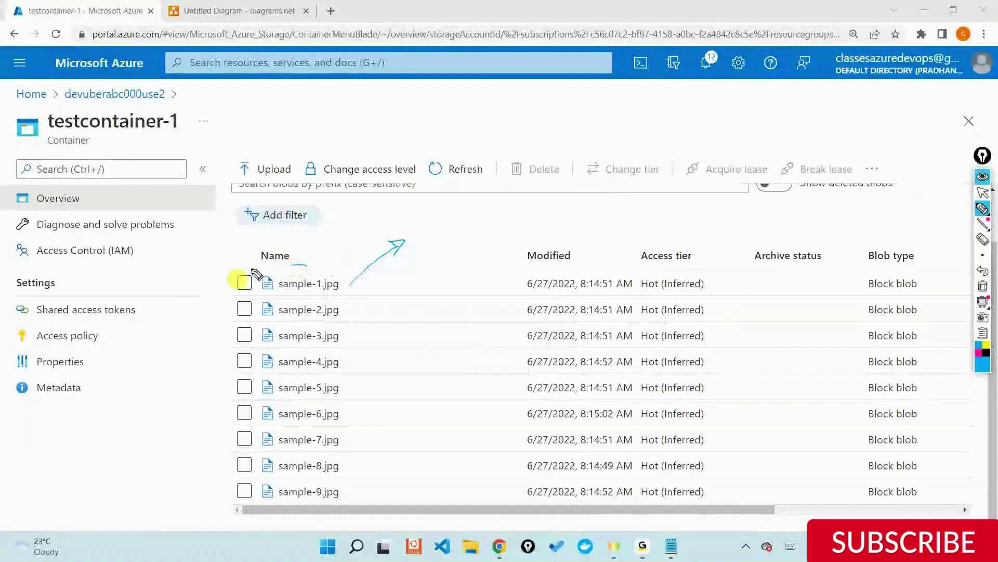
{"action": "mouse_move", "coordinate": [282, 266]}
{"action": "left_mouse_down"}
{"action": "mouse_move", "coordinate": [275, 259]}
{"action": "mouse_move", "coordinate": [268, 277]}
{"action": "mouse_move", "coordinate": [354, 280]}
{"action": "mouse_move", "coordinate": [281, 262]}
{"action": "left_mouse_up"}
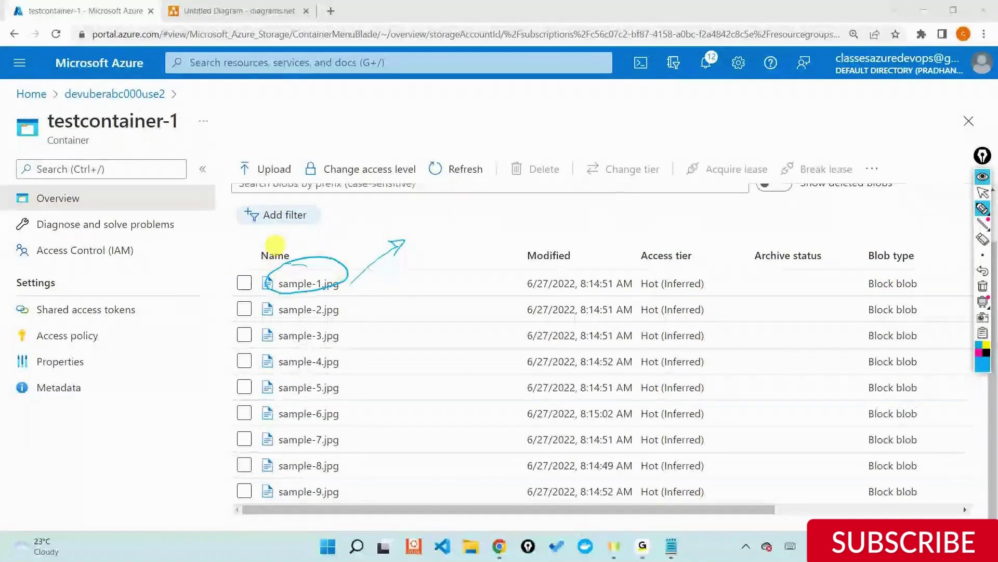
{"action": "mouse_move", "coordinate": [370, 280]}
{"action": "left_mouse_down"}
{"action": "mouse_move", "coordinate": [508, 280]}
{"action": "mouse_move", "coordinate": [517, 290]}
{"action": "mouse_move", "coordinate": [648, 278]}
{"action": "mouse_move", "coordinate": [541, 269]}
{"action": "left_mouse_up"}
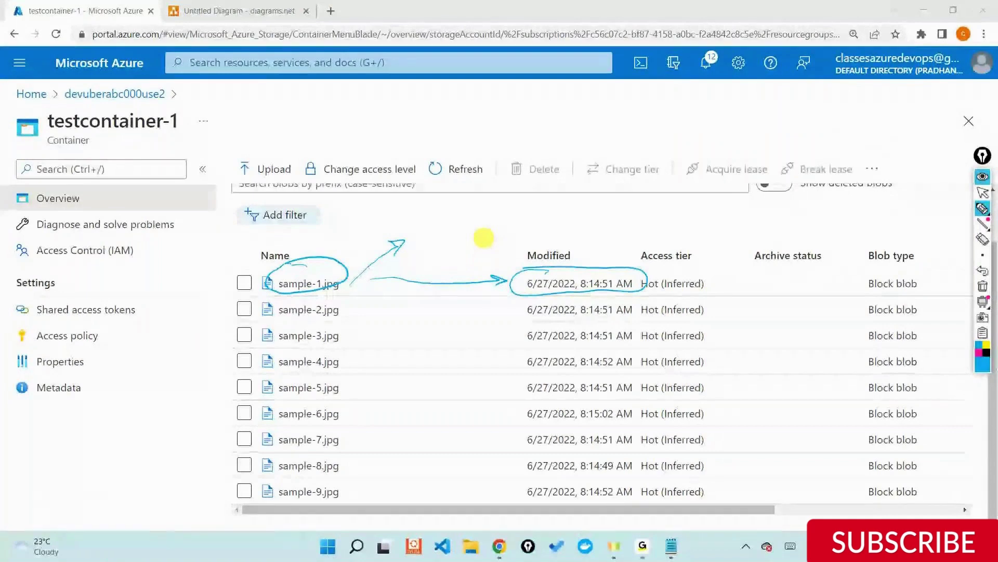
Draw arrows at sample-1.jpg's modified date with the pen and handwrite the date 7/27/2022 beside them.
{"action": "mouse_move", "coordinate": [618, 200]}
{"action": "left_mouse_down"}
{"action": "mouse_move", "coordinate": [583, 255]}
{"action": "mouse_move", "coordinate": [602, 218]}
{"action": "left_mouse_up"}
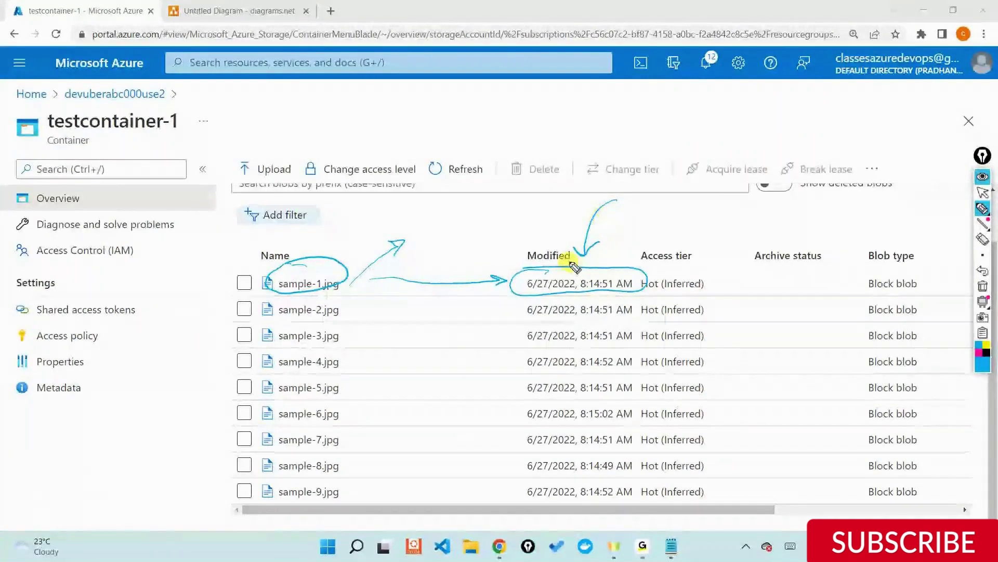
{"action": "left_click_drag", "start_coordinate": [570, 260], "coordinate": [660, 217]}
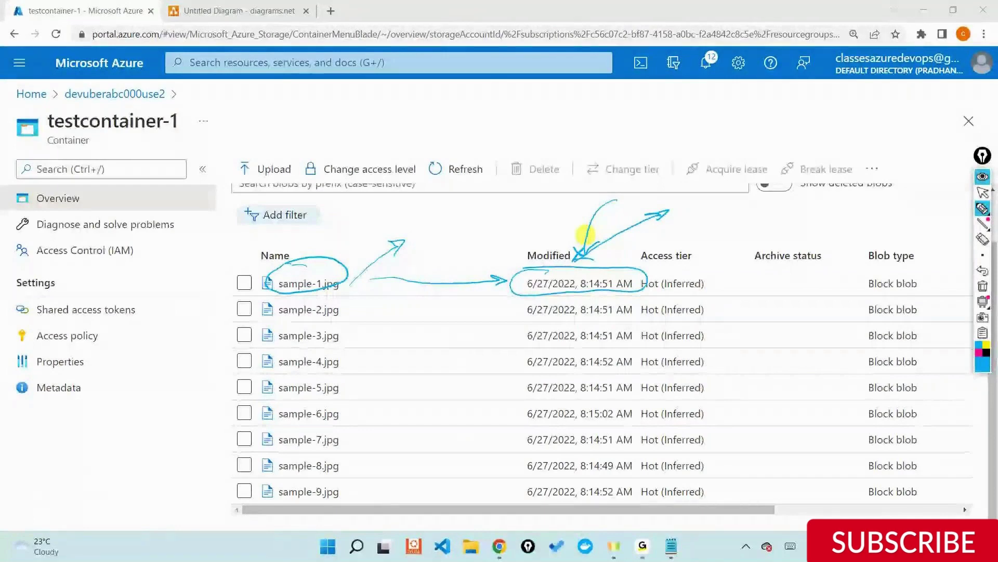
{"action": "left_click_drag", "start_coordinate": [684, 216], "coordinate": [695, 237]}
{"action": "mouse_move", "coordinate": [716, 198]}
{"action": "left_mouse_down"}
{"action": "mouse_move", "coordinate": [716, 238]}
{"action": "mouse_move", "coordinate": [750, 215]}
{"action": "mouse_move", "coordinate": [809, 209]}
{"action": "mouse_move", "coordinate": [815, 193]}
{"action": "left_mouse_up"}
{"action": "left_click_drag", "start_coordinate": [828, 189], "coordinate": [844, 197]}
{"action": "left_click_drag", "start_coordinate": [844, 183], "coordinate": [866, 191]}
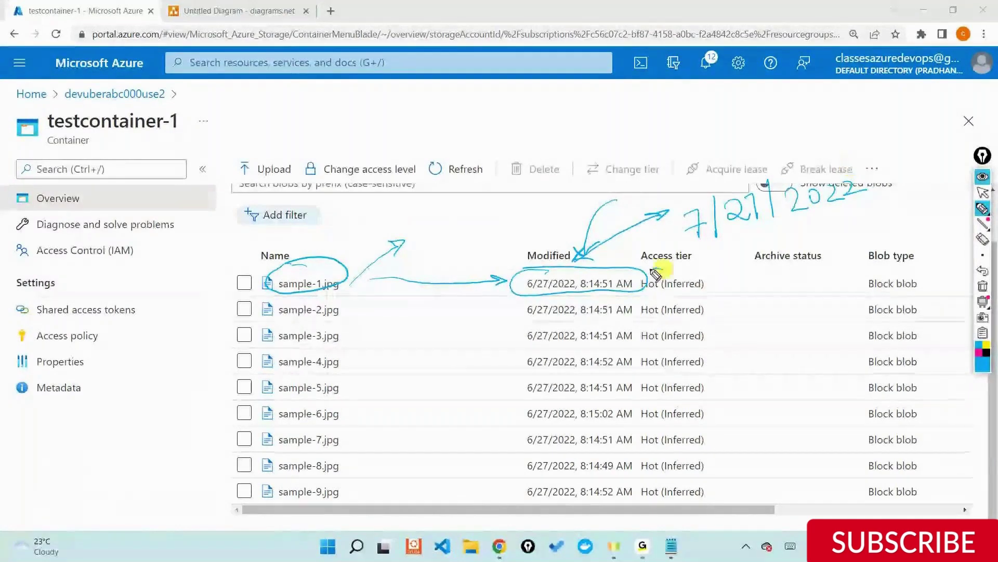
Circle sample-1.jpg's access tier with the handwritten note "cool" beside it, and clear all pen annotations.
{"action": "mouse_move", "coordinate": [660, 270]}
{"action": "left_mouse_down"}
{"action": "mouse_move", "coordinate": [717, 289]}
{"action": "mouse_move", "coordinate": [796, 288]}
{"action": "mouse_move", "coordinate": [800, 297]}
{"action": "left_mouse_up"}
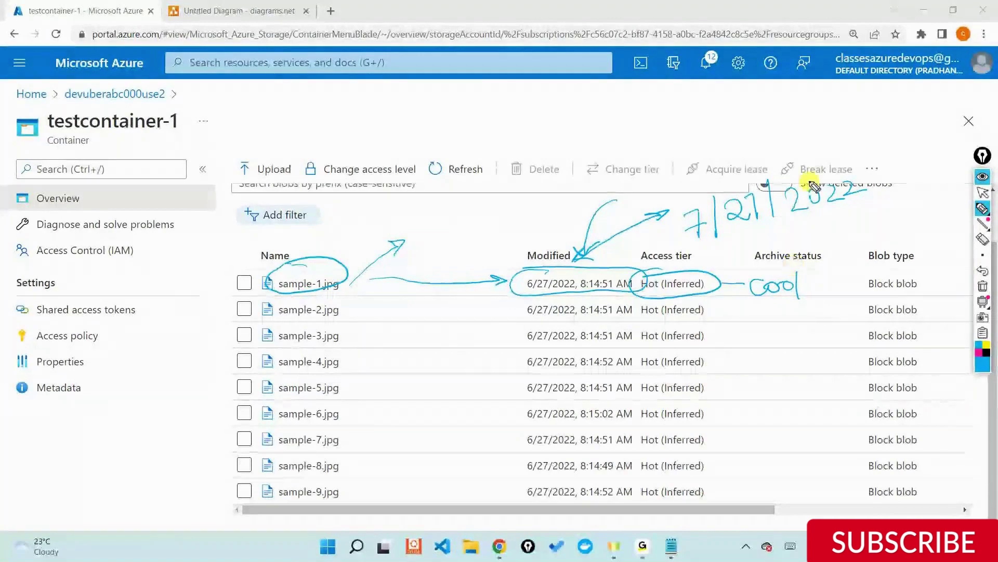
{"action": "key", "text": "ctrl+shift+c"}
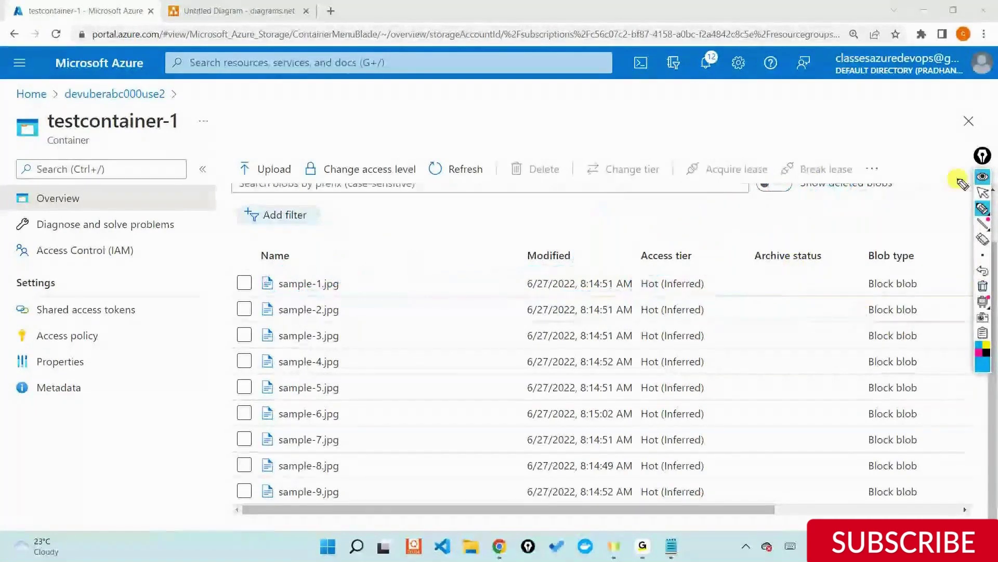
{"action": "left_click", "coordinate": [983, 193]}
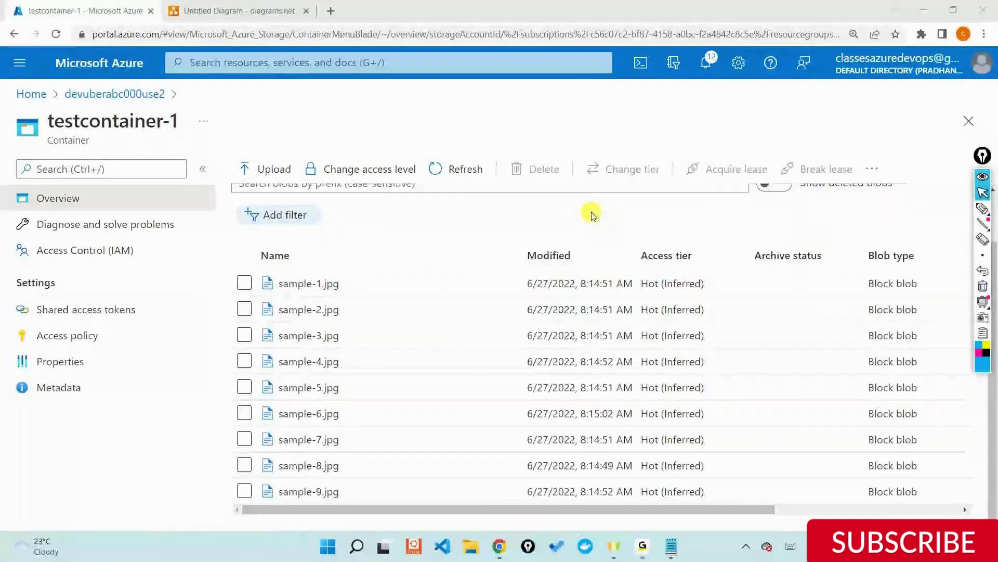
Change the access tier of the blob sample-1.jpg to Cool and save it.
{"action": "double_click", "coordinate": [543, 284]}
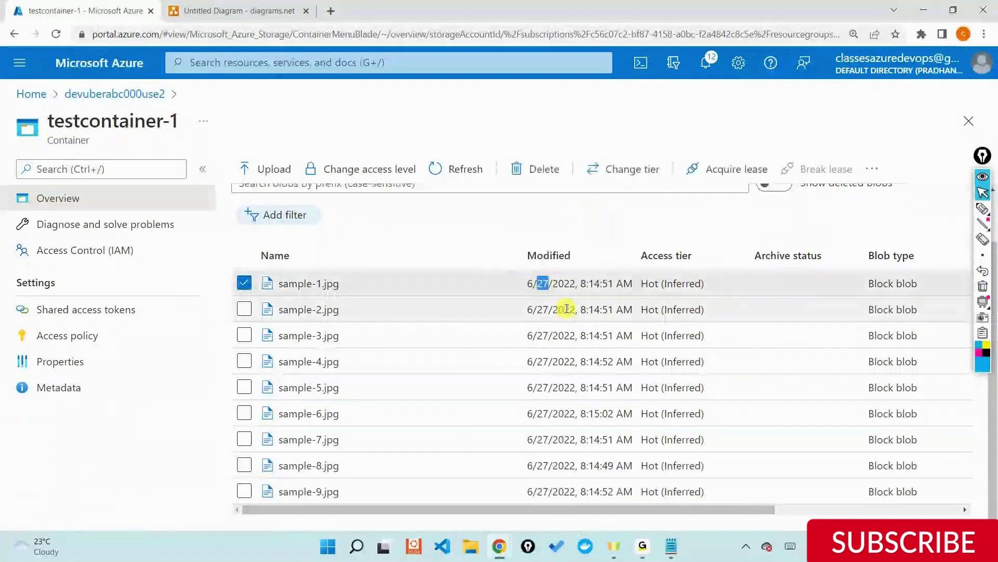
{"action": "left_click", "coordinate": [246, 285]}
{"action": "left_click", "coordinate": [246, 284]}
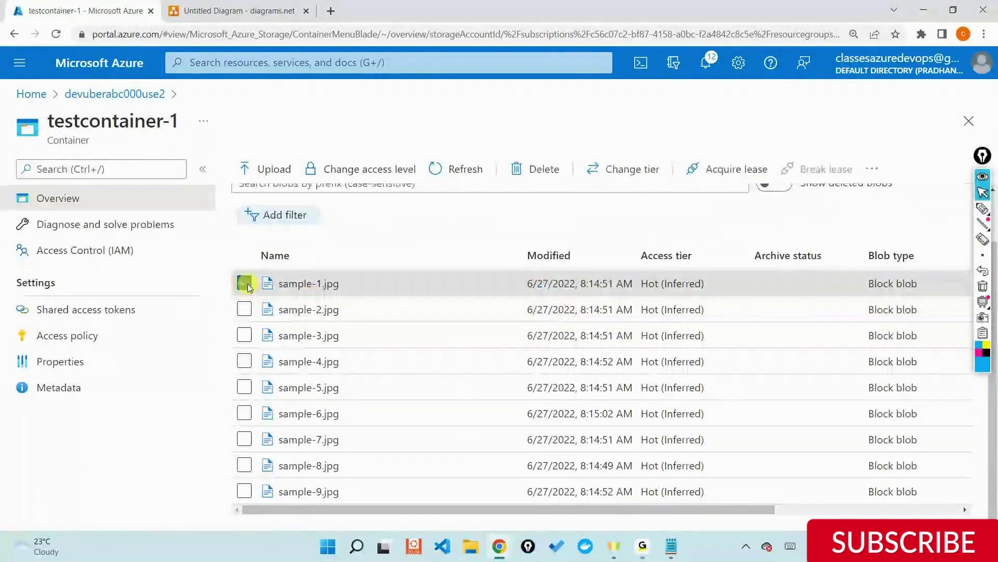
{"action": "left_click", "coordinate": [624, 171]}
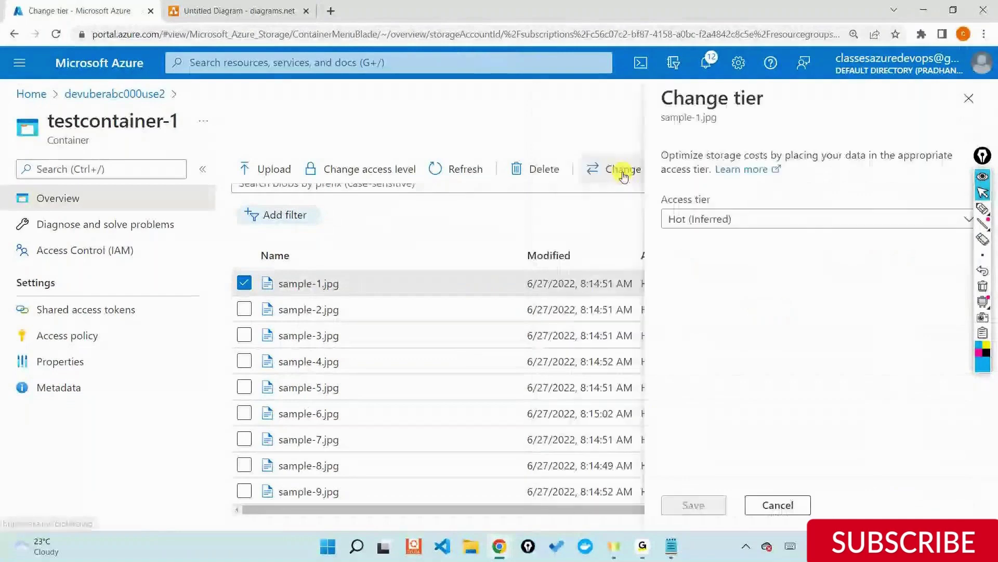
{"action": "left_click", "coordinate": [709, 218]}
{"action": "left_click", "coordinate": [709, 266]}
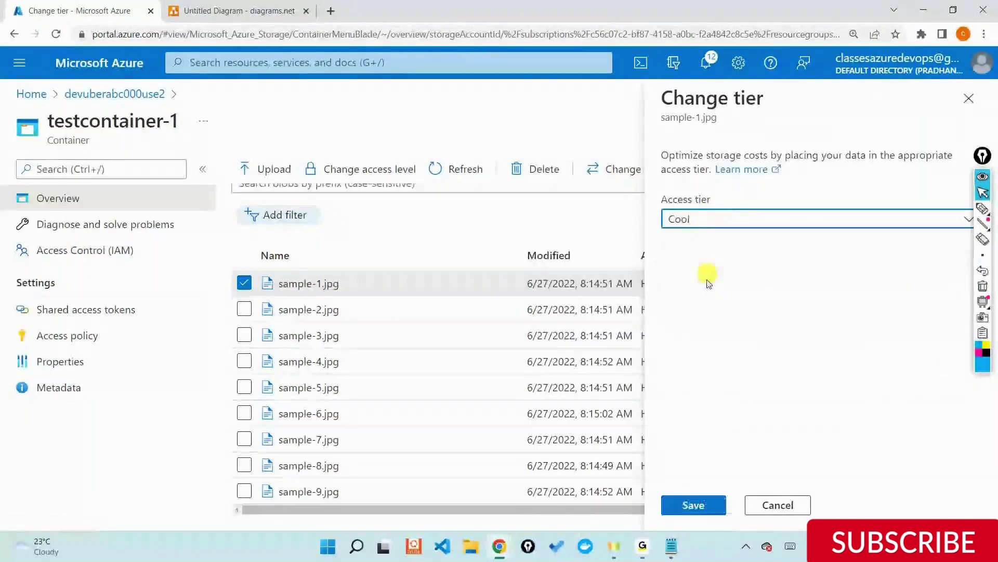
{"action": "left_click", "coordinate": [695, 504]}
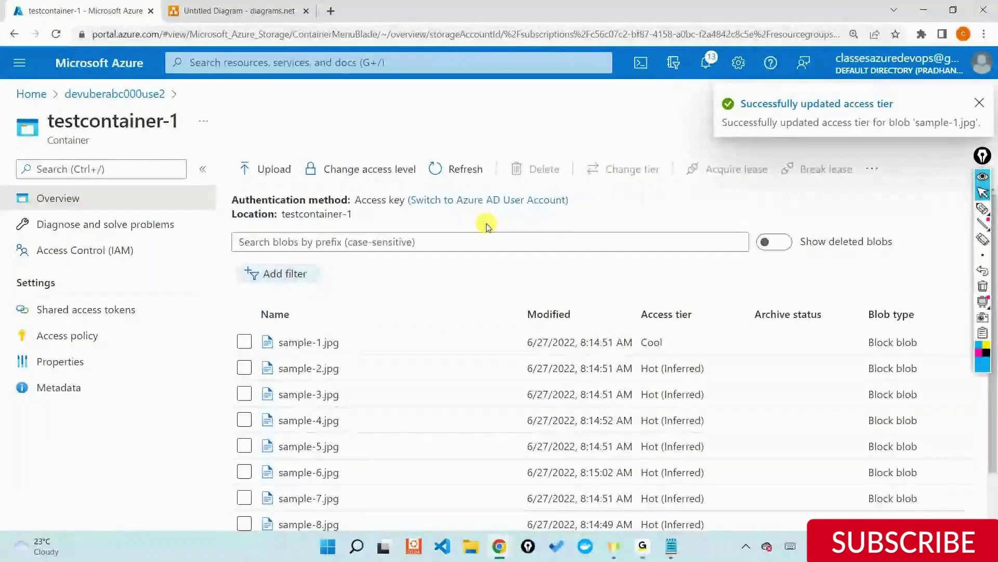
Compare the access tier of sample-1.jpg with the tiers of the other blobs, leaving no blob selected.
{"action": "scroll", "coordinate": [698, 392], "scroll_direction": "down", "scroll_amount": 2}
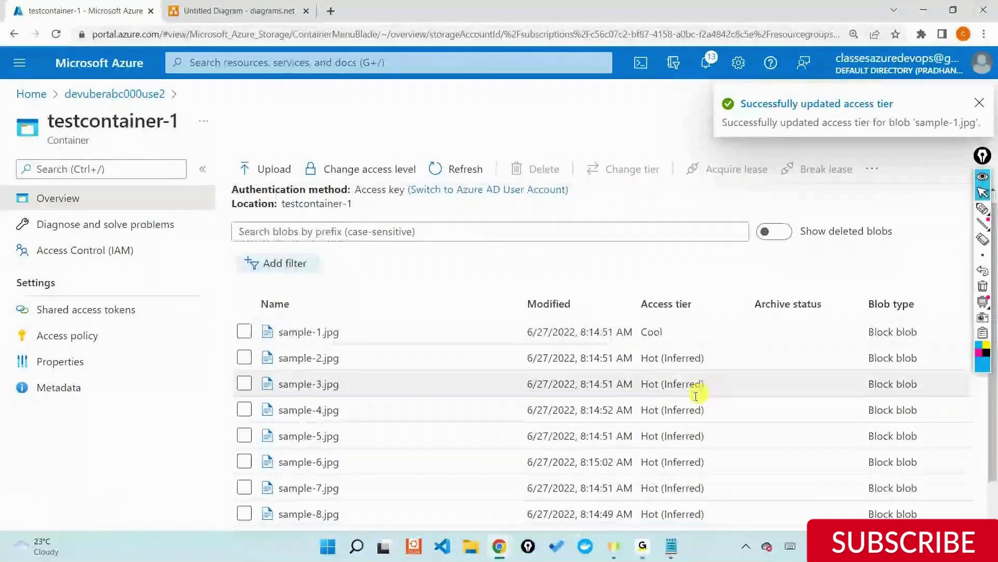
{"action": "left_click_drag", "start_coordinate": [687, 491], "coordinate": [675, 308]}
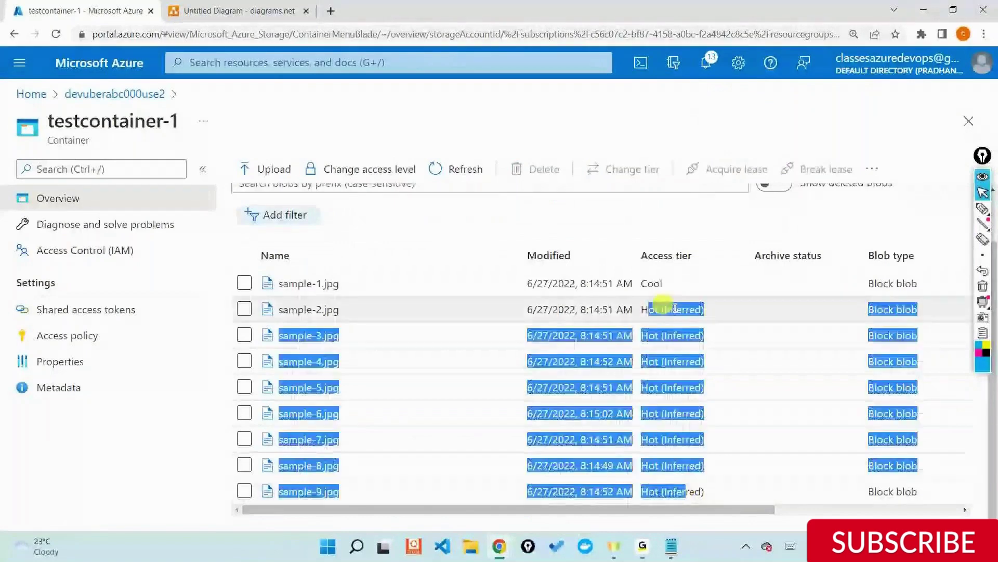
{"action": "double_click", "coordinate": [675, 308]}
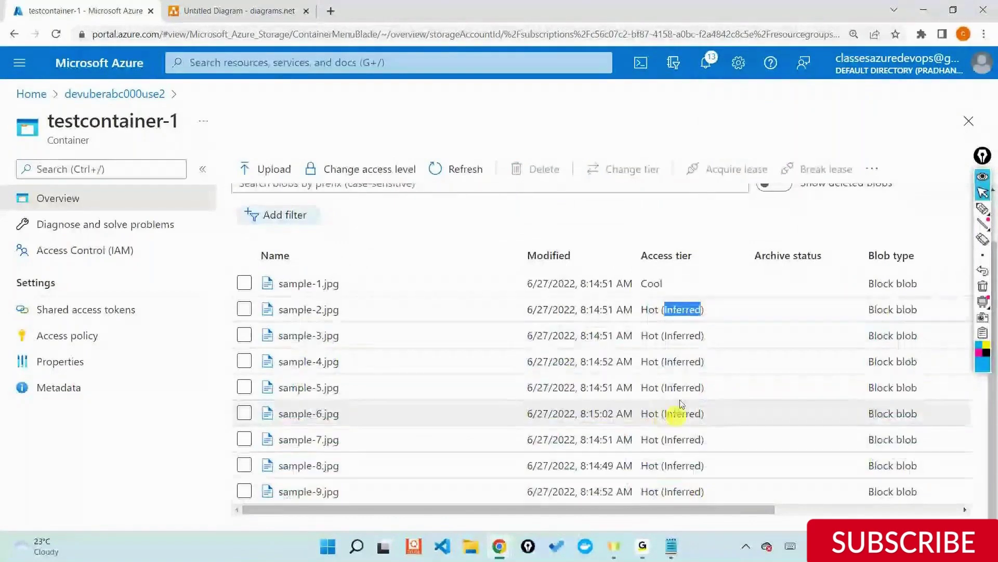
{"action": "left_click", "coordinate": [645, 284]}
{"action": "double_click", "coordinate": [645, 283]}
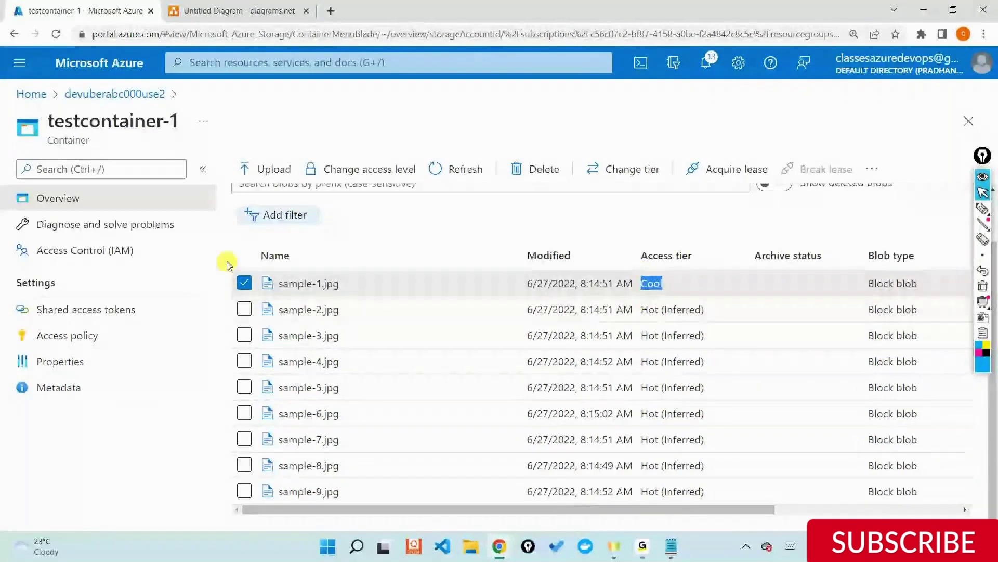
{"action": "left_click", "coordinate": [244, 282]}
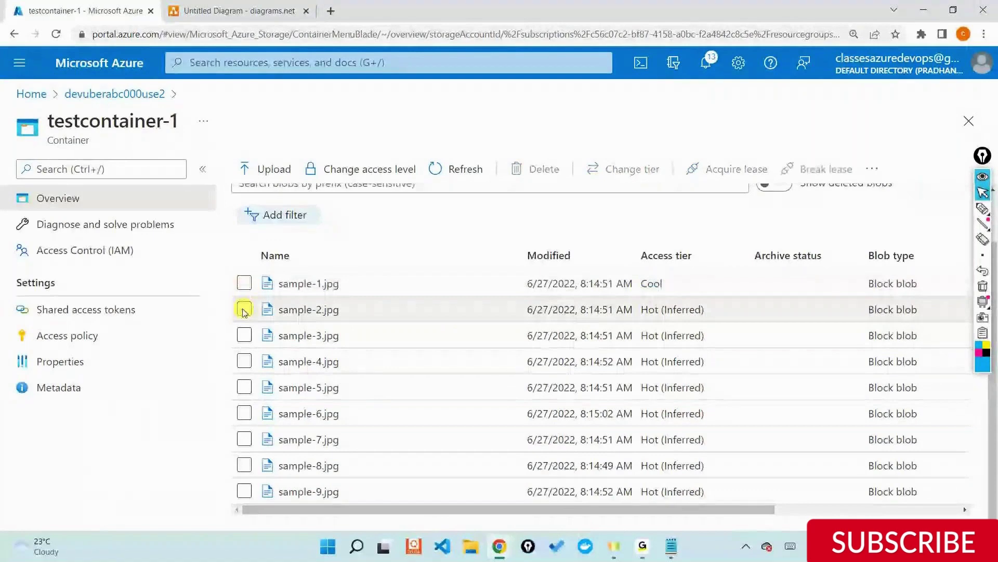
Select sample-2.jpg, handwrite the dates 6/28 and 7/28 joined by an arrow using the pen, and clear the annotations.
{"action": "left_click", "coordinate": [244, 309]}
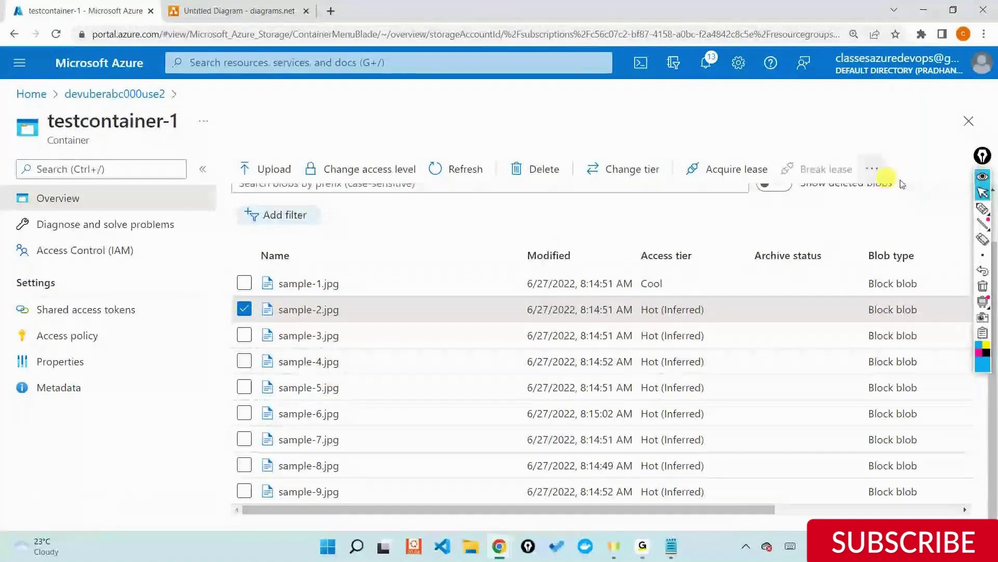
{"action": "left_click", "coordinate": [982, 208]}
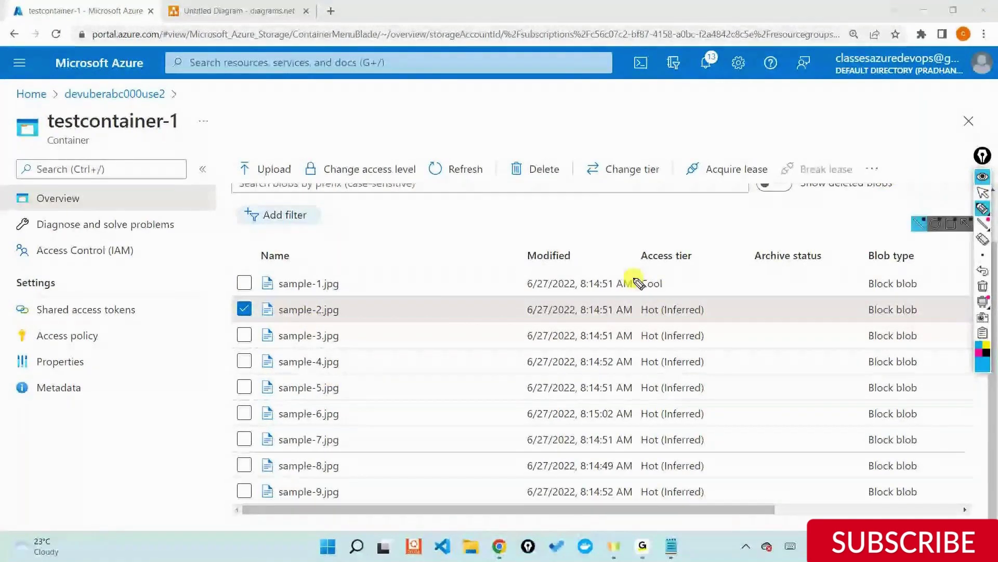
{"action": "mouse_move", "coordinate": [428, 308]}
{"action": "left_mouse_down"}
{"action": "mouse_move", "coordinate": [424, 323]}
{"action": "mouse_move", "coordinate": [444, 327]}
{"action": "mouse_move", "coordinate": [476, 311]}
{"action": "left_mouse_up"}
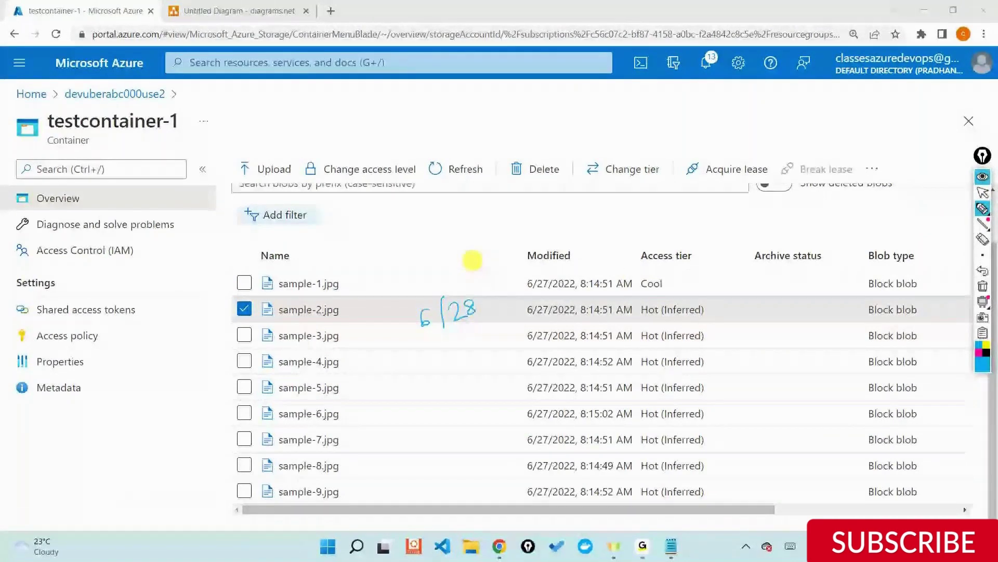
{"action": "mouse_move", "coordinate": [411, 286]}
{"action": "left_mouse_down"}
{"action": "mouse_move", "coordinate": [611, 220]}
{"action": "mouse_move", "coordinate": [630, 200]}
{"action": "mouse_move", "coordinate": [644, 232]}
{"action": "mouse_move", "coordinate": [676, 223]}
{"action": "mouse_move", "coordinate": [682, 202]}
{"action": "left_mouse_up"}
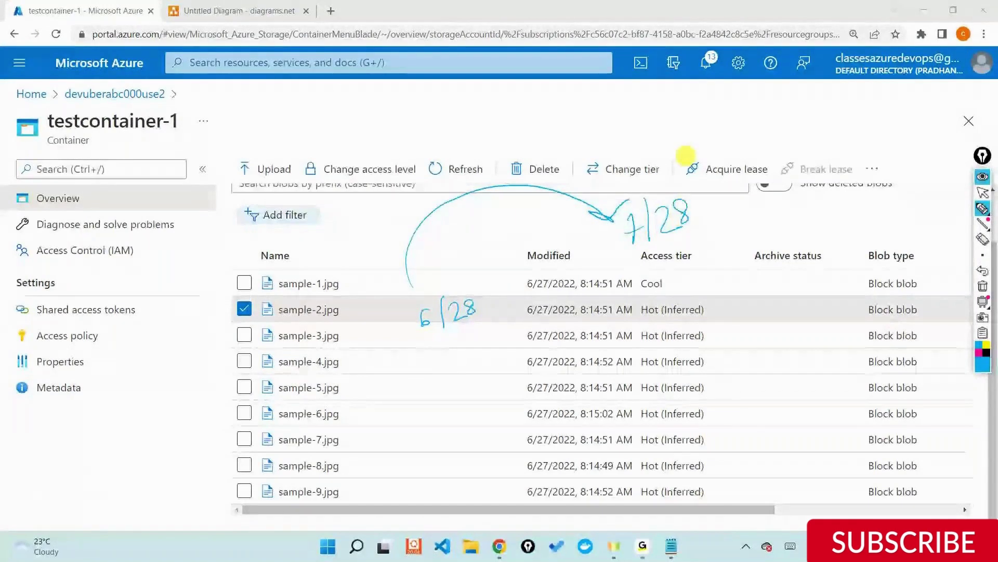
{"action": "left_click", "coordinate": [983, 286]}
{"action": "left_click", "coordinate": [983, 192]}
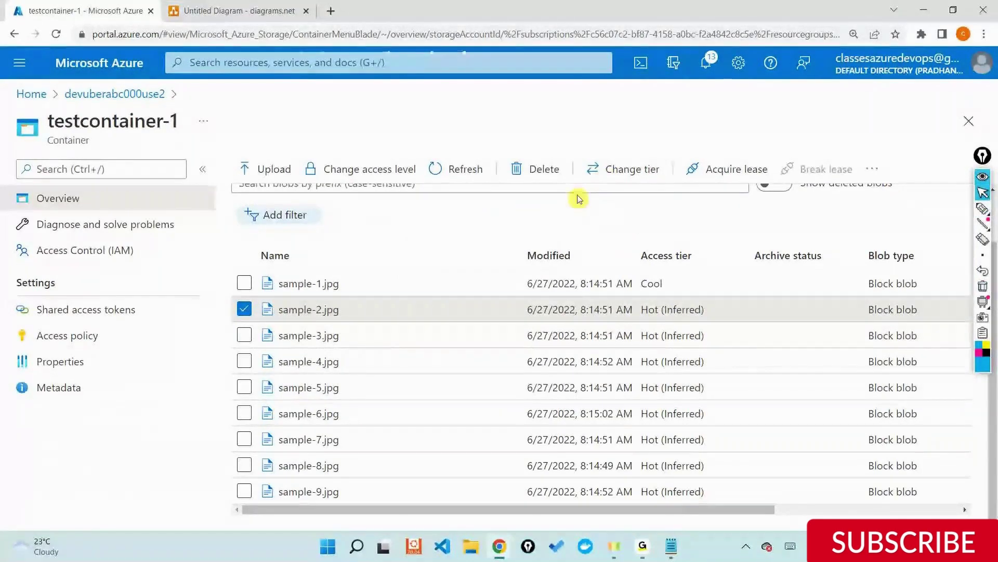
Set the access tier of the selected blob sample-2.jpg to Cool and save it.
{"action": "left_click", "coordinate": [624, 169]}
{"action": "left_click", "coordinate": [762, 219]}
{"action": "left_click", "coordinate": [728, 258]}
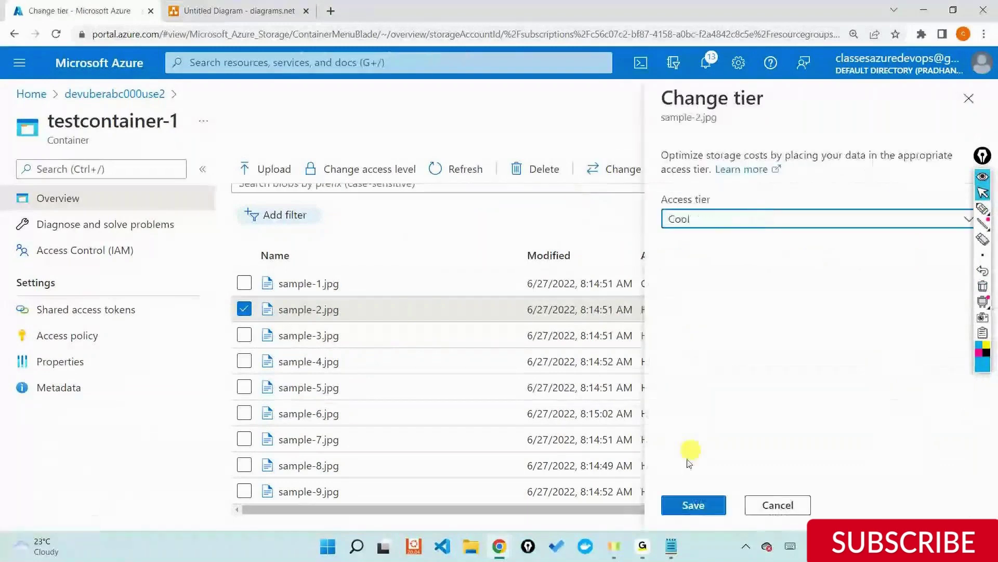
{"action": "left_click", "coordinate": [694, 505]}
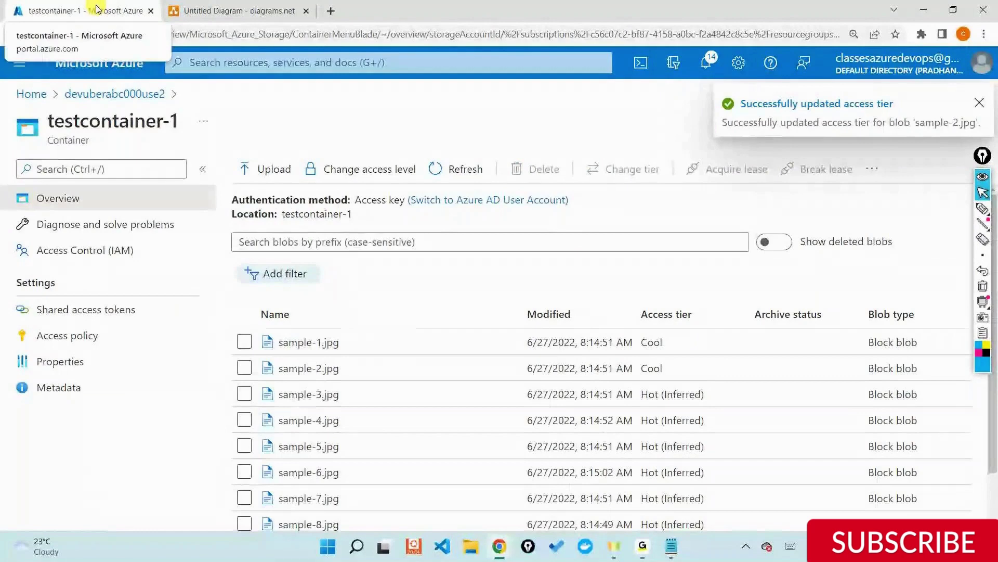
Review the modified dates and access tiers across the blobs of testcontainer-1.
{"action": "scroll", "coordinate": [260, 337], "scroll_direction": "down", "scroll_amount": 1}
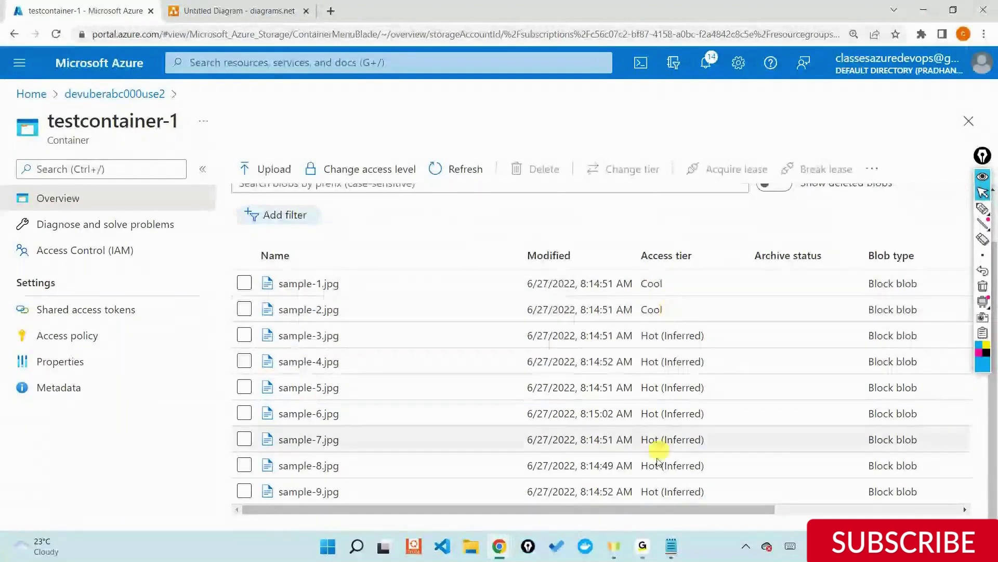
{"action": "mouse_move", "coordinate": [643, 546]}
{"action": "mouse_move", "coordinate": [678, 456]}
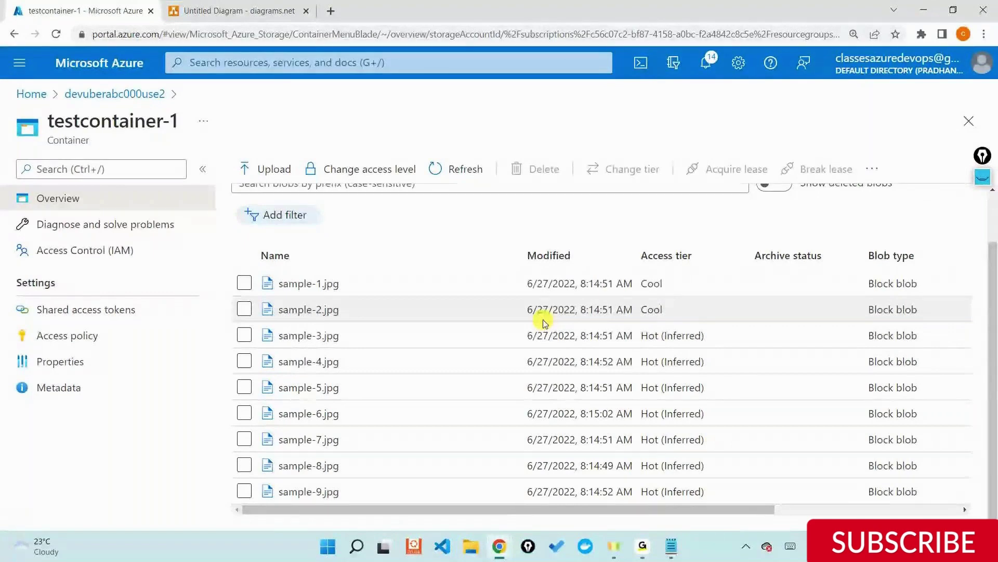
{"action": "left_click_drag", "start_coordinate": [541, 319], "coordinate": [642, 354]}
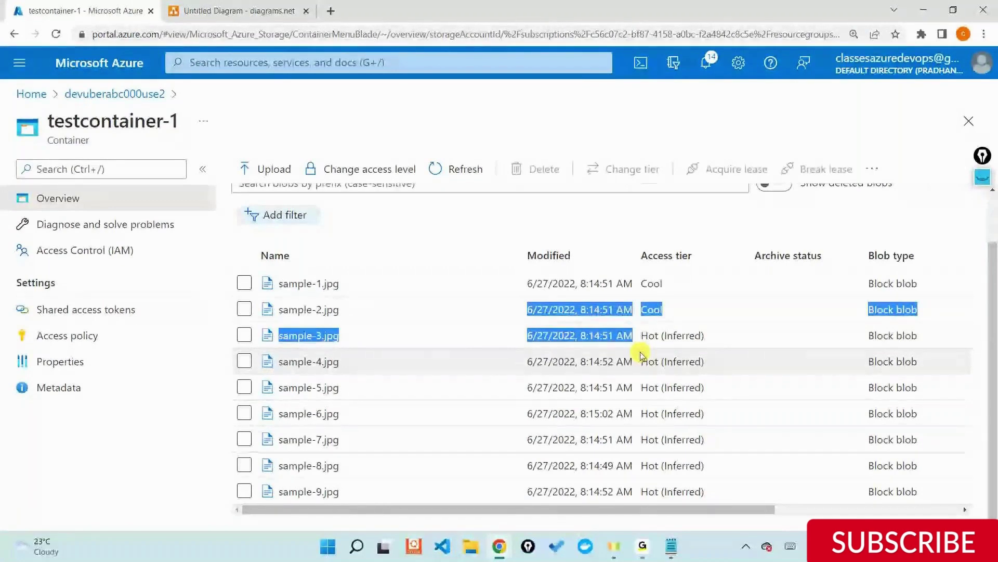
Open Lifecycle management for storage account devuberabc000use2 and highlight its introductory description.
{"action": "left_click", "coordinate": [138, 94]}
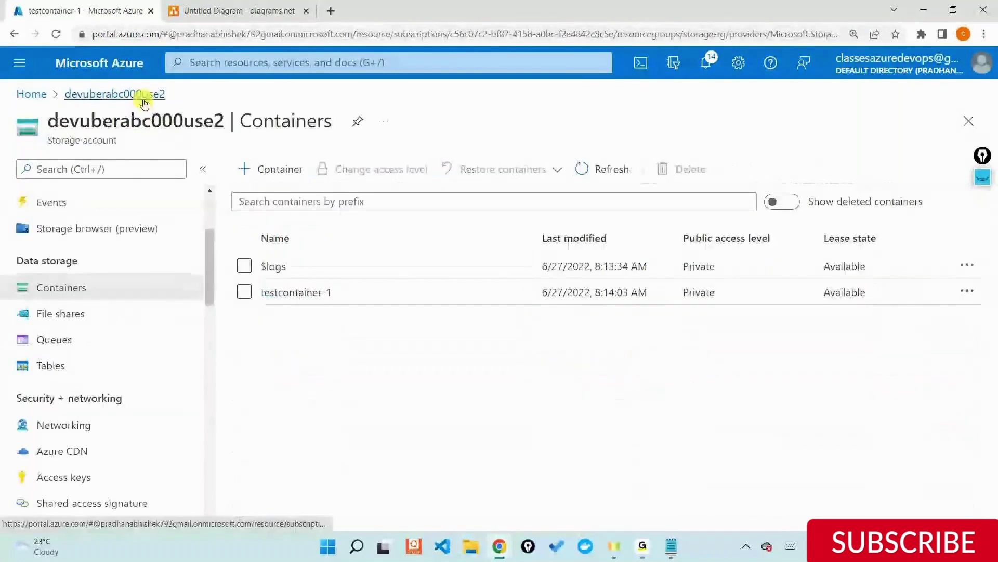
{"action": "scroll", "coordinate": [118, 297], "scroll_direction": "down", "scroll_amount": 4}
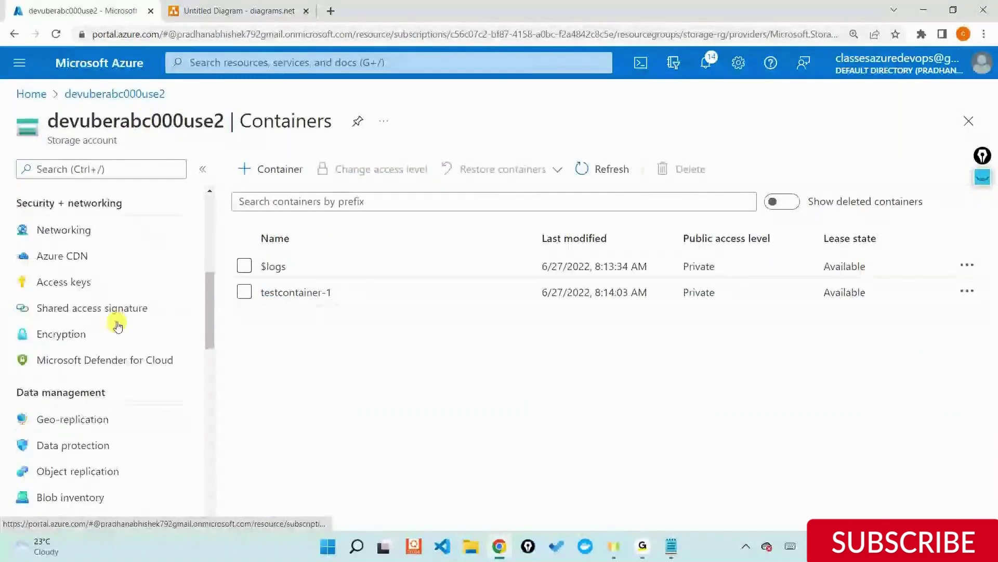
{"action": "scroll", "coordinate": [96, 360], "scroll_direction": "down", "scroll_amount": 4}
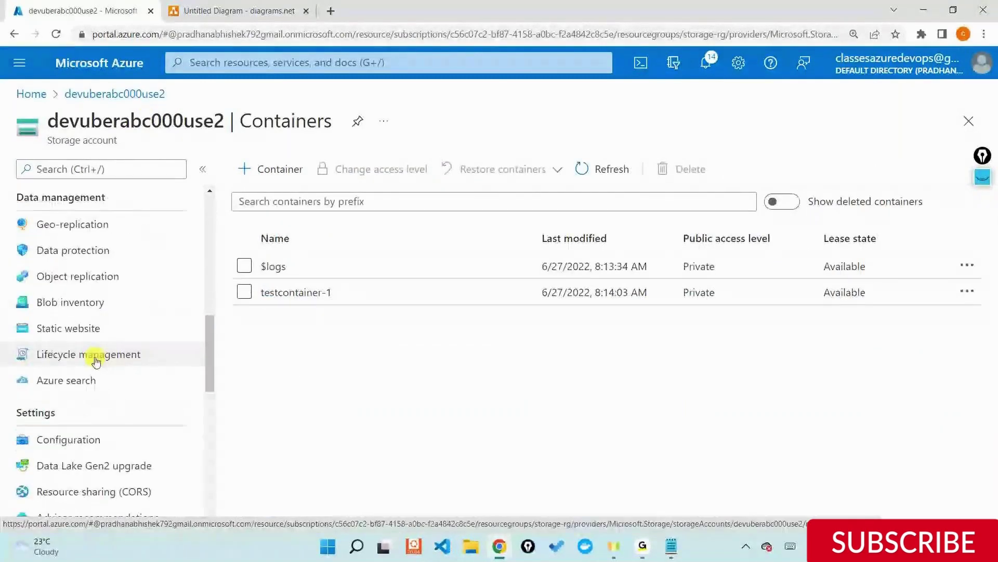
{"action": "left_click", "coordinate": [96, 359]}
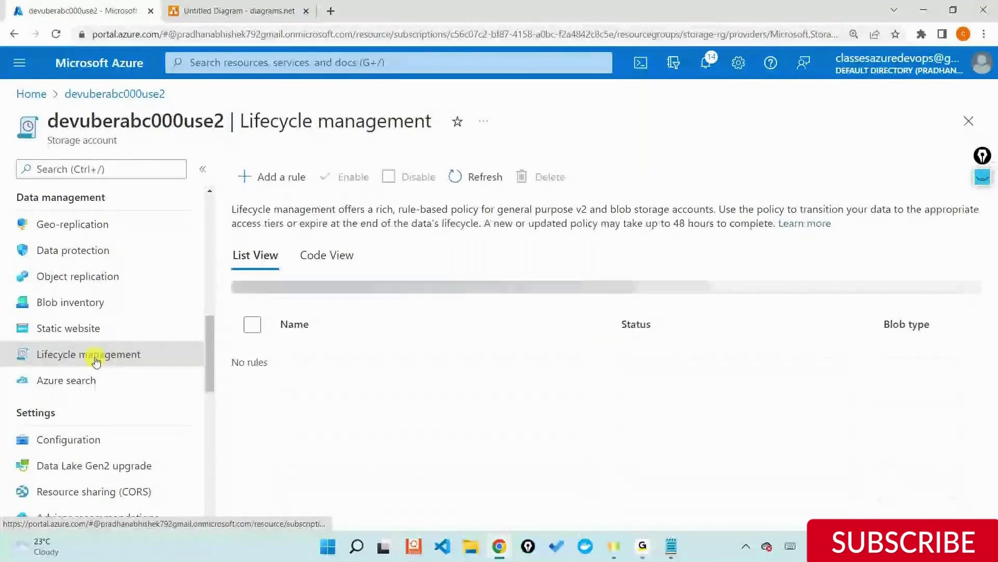
{"action": "triple_click", "coordinate": [238, 211]}
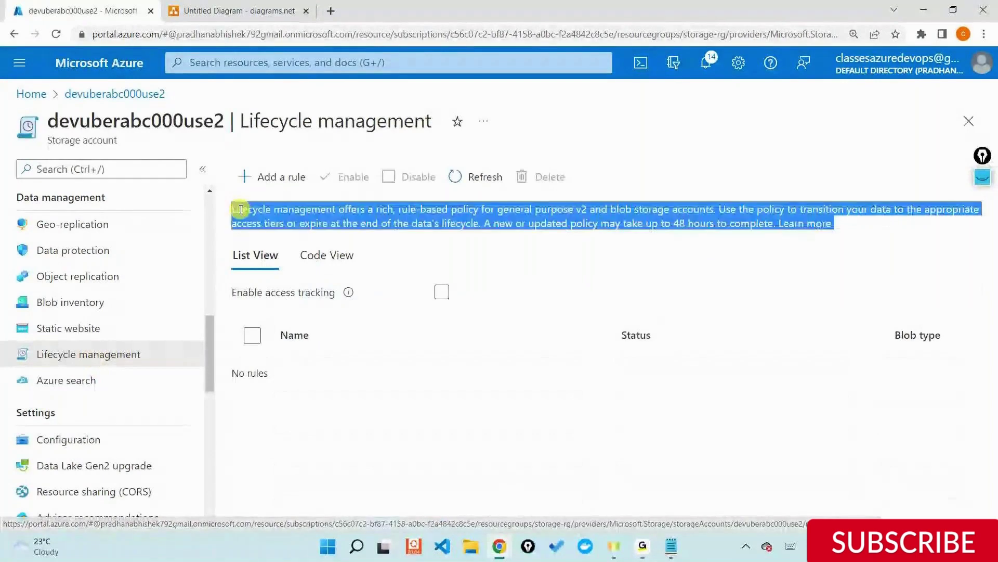
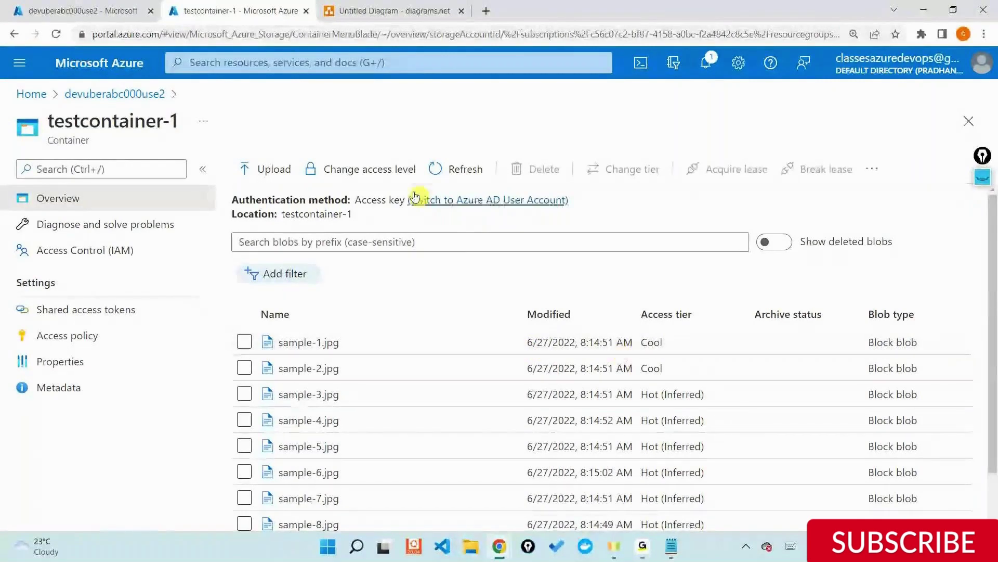
Change testcontainer-1's public access level to Container (anonymous read access for containers and blobs).
{"action": "left_click", "coordinate": [386, 176]}
{"action": "left_click", "coordinate": [334, 275]}
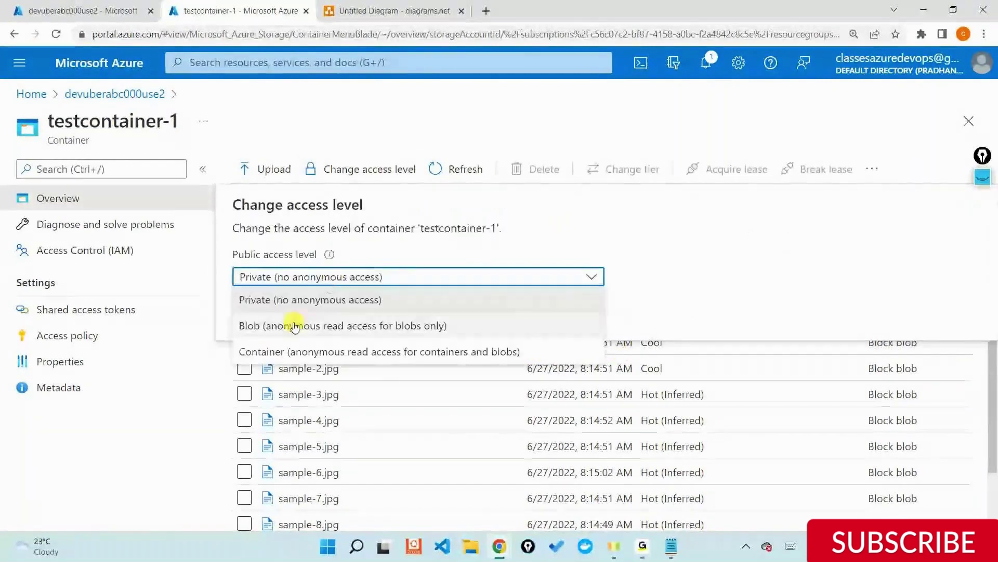
{"action": "left_click", "coordinate": [291, 351]}
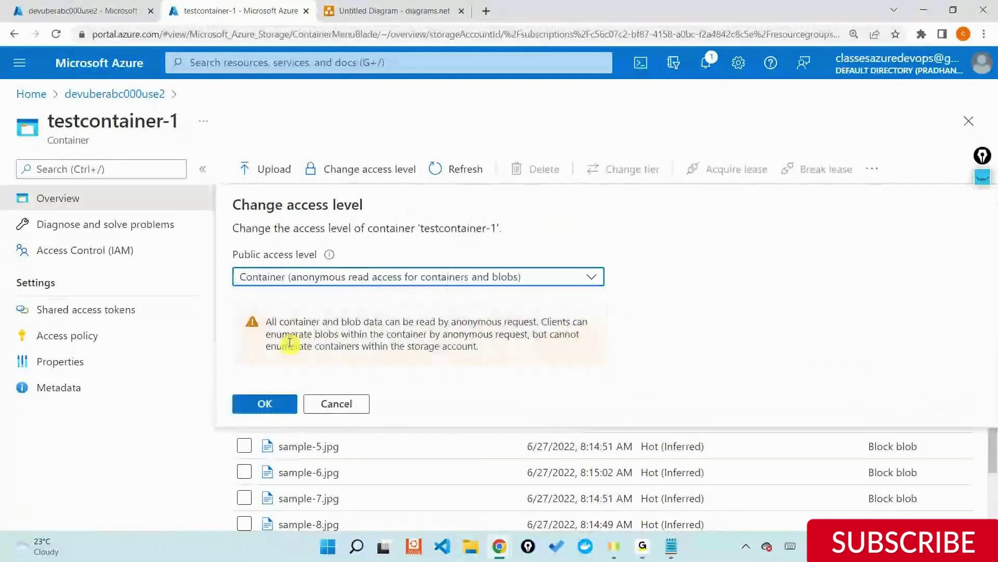
{"action": "left_click", "coordinate": [276, 403]}
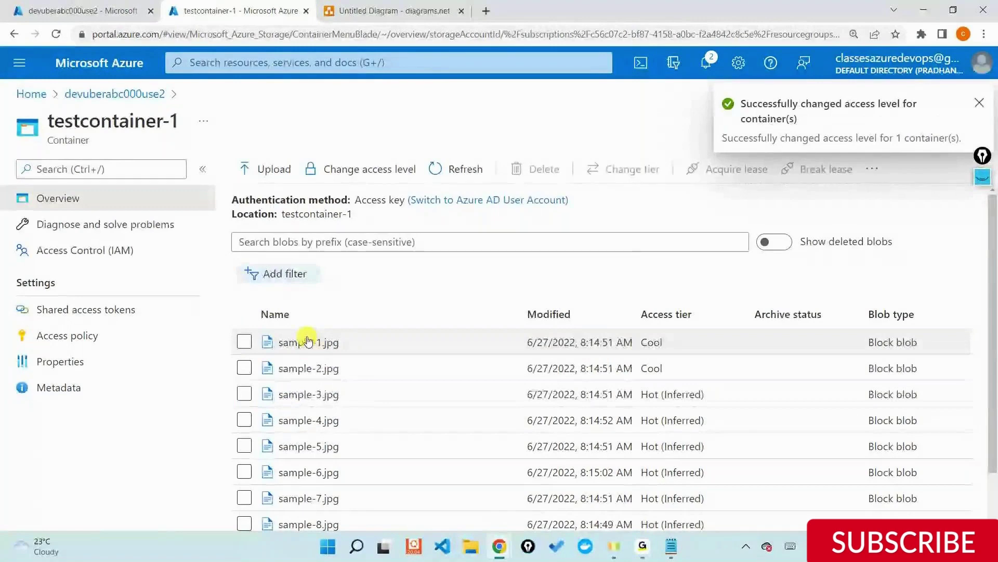
Copy the URL of sample-1.jpg from its properties and open the image in a new browser tab.
{"action": "left_click", "coordinate": [309, 341]}
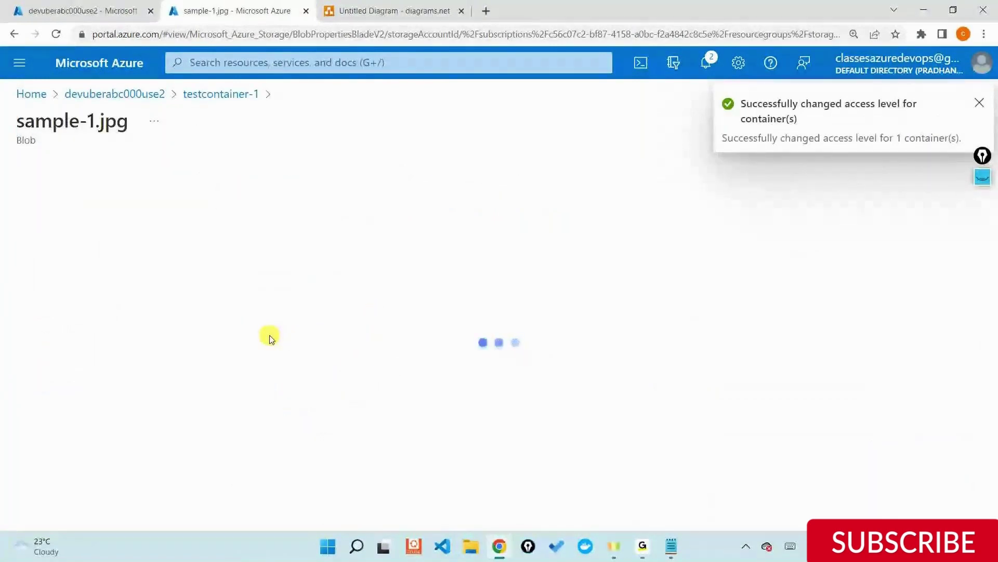
{"action": "left_click", "coordinate": [361, 265]}
{"action": "left_click", "coordinate": [486, 11]}
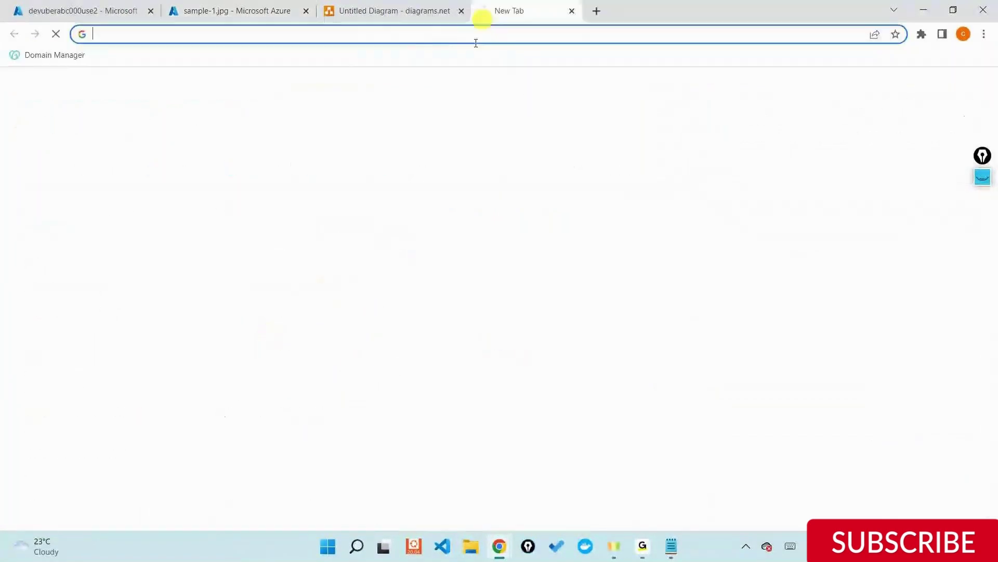
{"action": "key", "text": "ctrl+v"}
{"action": "key", "text": "Return"}
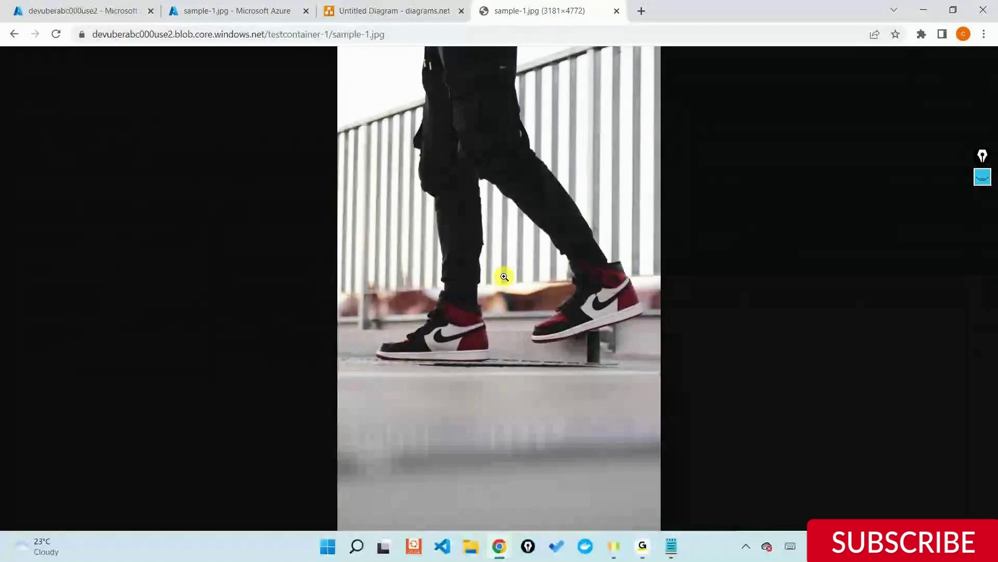
Return to the blob list of testcontainer-1 and highlight the modified dates of sample-1.jpg and sample-3.jpg.
{"action": "left_click", "coordinate": [234, 10]}
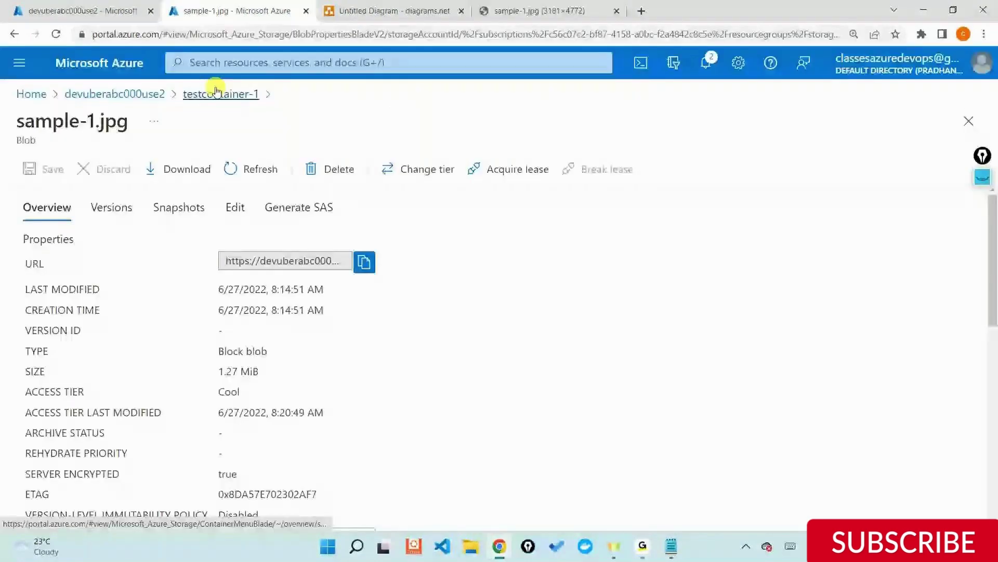
{"action": "left_click", "coordinate": [216, 93]}
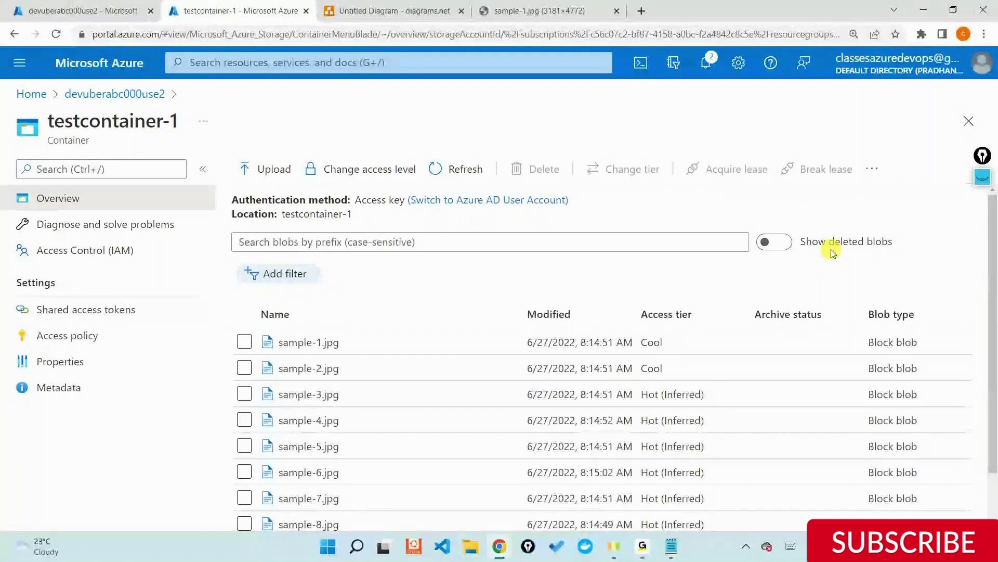
{"action": "key", "text": "alt+Tab"}
{"action": "key", "text": "Escape"}
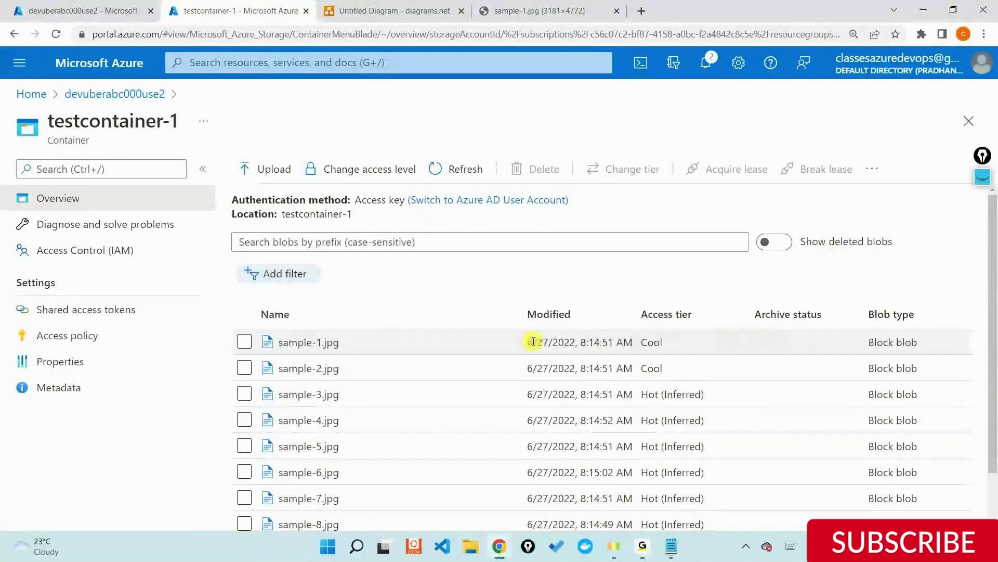
{"action": "left_click_drag", "start_coordinate": [528, 342], "coordinate": [588, 342]}
{"action": "triple_click", "coordinate": [536, 397]}
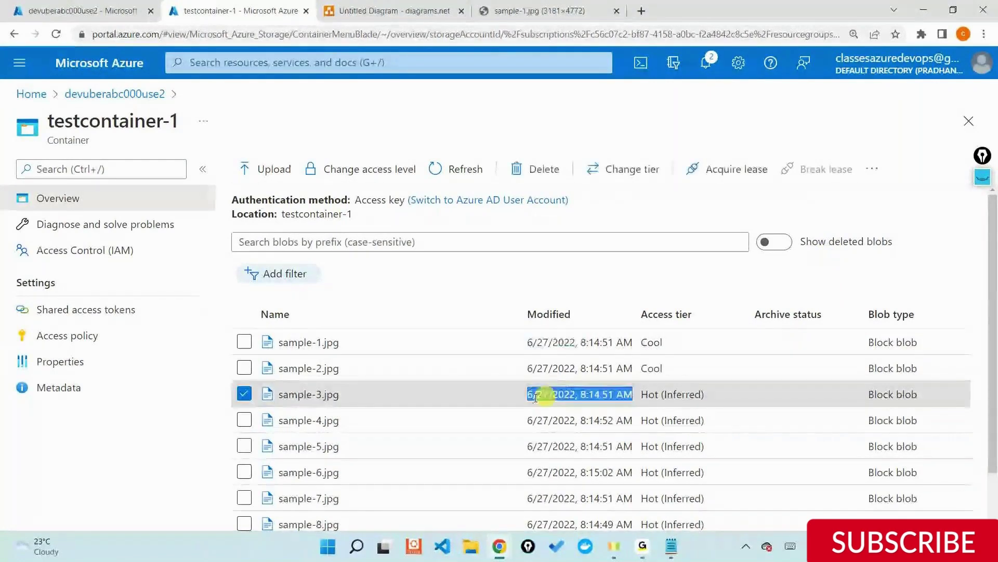